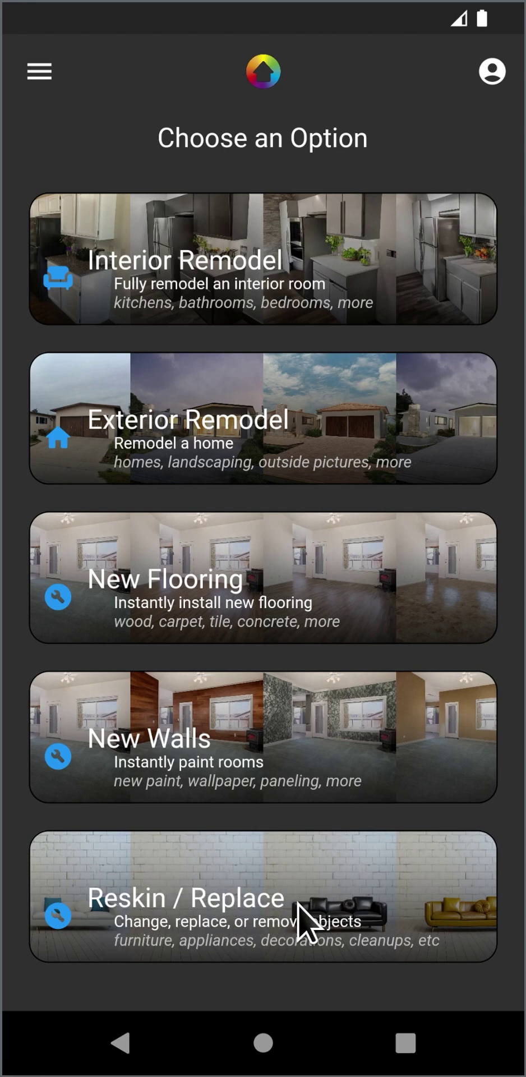
Start a Reskin / Replace edit from the white sofa sample photo under Furniture
{"action": "left_click", "coordinate": [248, 891]}
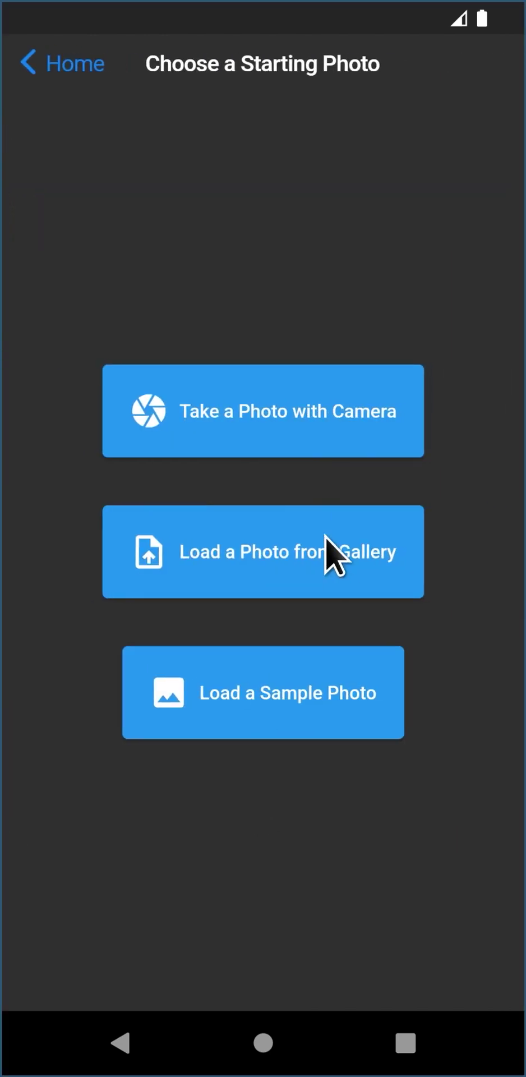
{"action": "left_click", "coordinate": [241, 708]}
{"action": "left_click_drag", "start_coordinate": [442, 838], "coordinate": [435, 527]}
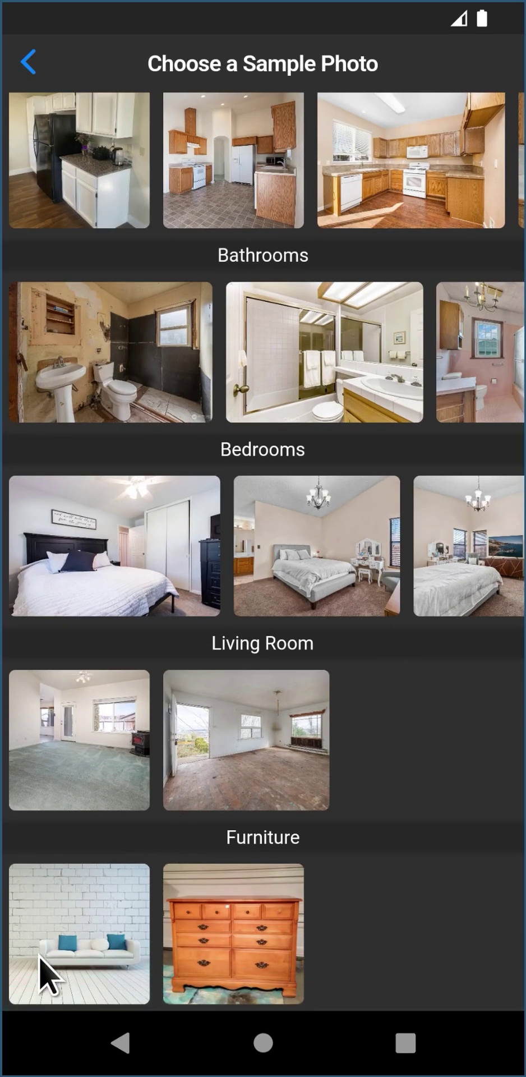
{"action": "left_click", "coordinate": [57, 956]}
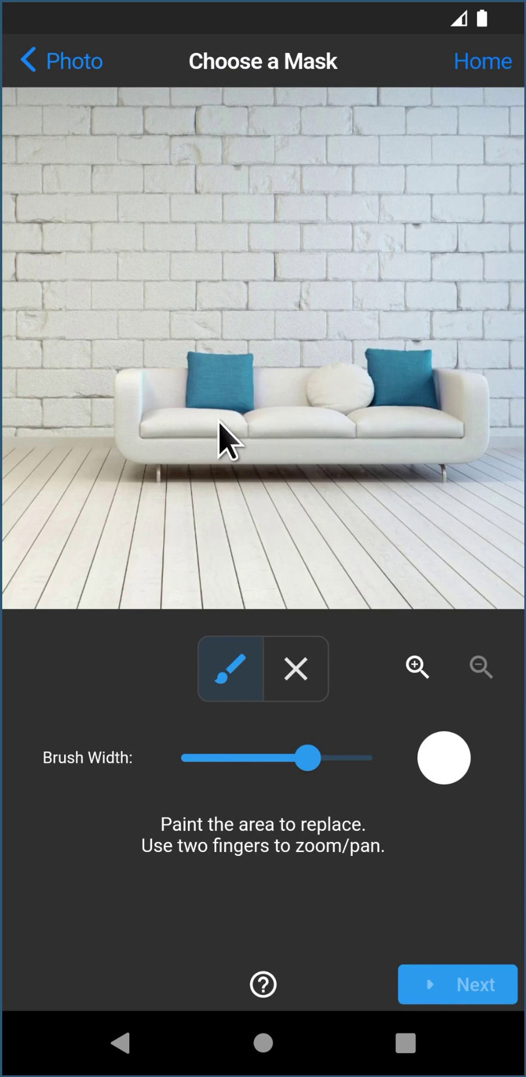
Brush-paint the mask over the whole sofa, including its upper-left end, and continue
{"action": "mouse_move", "coordinate": [130, 377]}
{"action": "left_mouse_down"}
{"action": "mouse_move", "coordinate": [182, 366]}
{"action": "mouse_move", "coordinate": [450, 369]}
{"action": "mouse_move", "coordinate": [382, 366]}
{"action": "mouse_move", "coordinate": [147, 391]}
{"action": "mouse_move", "coordinate": [123, 411]}
{"action": "mouse_move", "coordinate": [103, 455]}
{"action": "mouse_move", "coordinate": [83, 464]}
{"action": "mouse_move", "coordinate": [169, 457]}
{"action": "mouse_move", "coordinate": [315, 478]}
{"action": "mouse_move", "coordinate": [422, 478]}
{"action": "mouse_move", "coordinate": [502, 467]}
{"action": "mouse_move", "coordinate": [486, 461]}
{"action": "mouse_move", "coordinate": [474, 416]}
{"action": "mouse_move", "coordinate": [473, 379]}
{"action": "mouse_move", "coordinate": [430, 403]}
{"action": "mouse_move", "coordinate": [167, 402]}
{"action": "mouse_move", "coordinate": [151, 429]}
{"action": "mouse_move", "coordinate": [414, 425]}
{"action": "mouse_move", "coordinate": [438, 426]}
{"action": "mouse_move", "coordinate": [443, 436]}
{"action": "mouse_move", "coordinate": [259, 465]}
{"action": "mouse_move", "coordinate": [166, 471]}
{"action": "mouse_move", "coordinate": [125, 466]}
{"action": "mouse_move", "coordinate": [270, 466]}
{"action": "mouse_move", "coordinate": [73, 467]}
{"action": "mouse_move", "coordinate": [174, 458]}
{"action": "mouse_move", "coordinate": [140, 478]}
{"action": "left_mouse_up"}
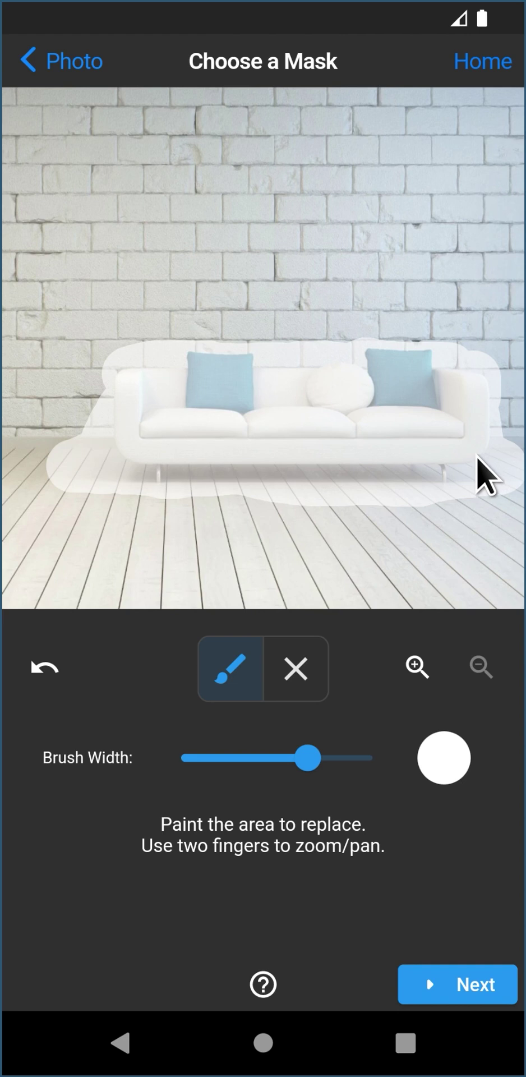
{"action": "mouse_move", "coordinate": [130, 395]}
{"action": "left_mouse_down"}
{"action": "mouse_move", "coordinate": [122, 387]}
{"action": "mouse_move", "coordinate": [120, 409]}
{"action": "left_mouse_up"}
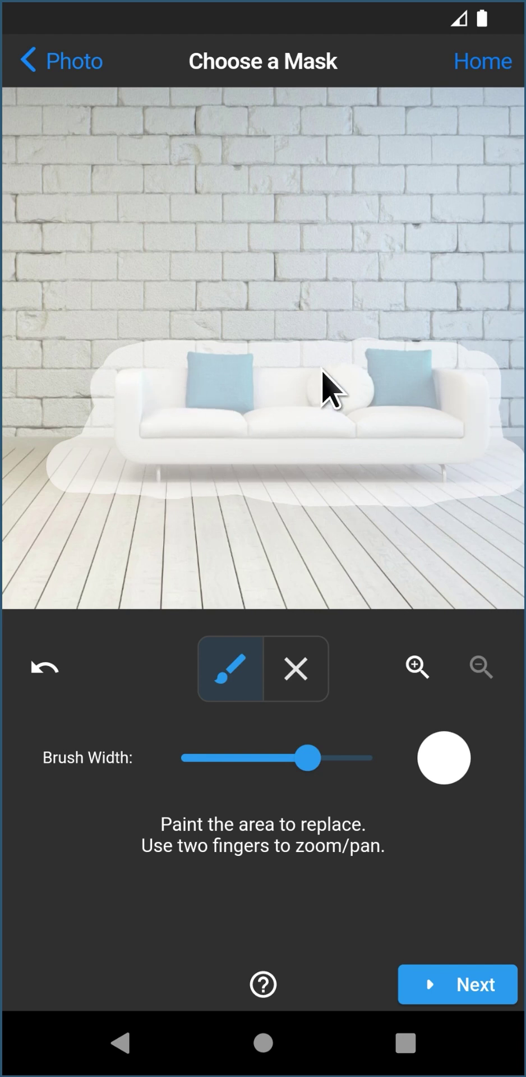
{"action": "left_click", "coordinate": [466, 978]}
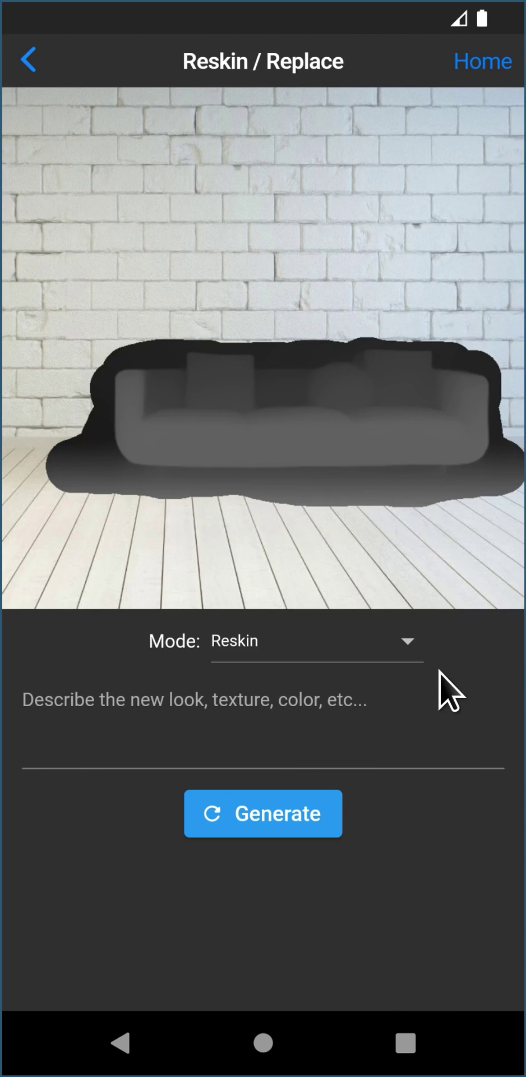
Try Replace mode, then set the edit mode back to Reskin
{"action": "left_click", "coordinate": [291, 651]}
{"action": "left_click", "coordinate": [294, 703]}
{"action": "left_click", "coordinate": [292, 644]}
{"action": "left_click", "coordinate": [290, 588]}
{"action": "left_click", "coordinate": [277, 642]}
{"action": "left_click", "coordinate": [261, 704]}
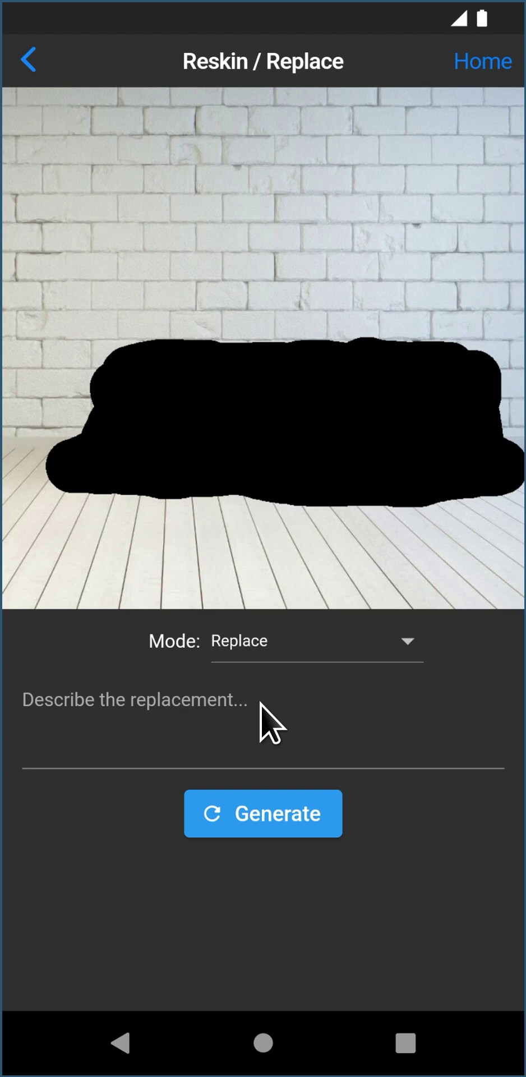
{"action": "left_click", "coordinate": [280, 641]}
{"action": "left_click", "coordinate": [274, 592]}
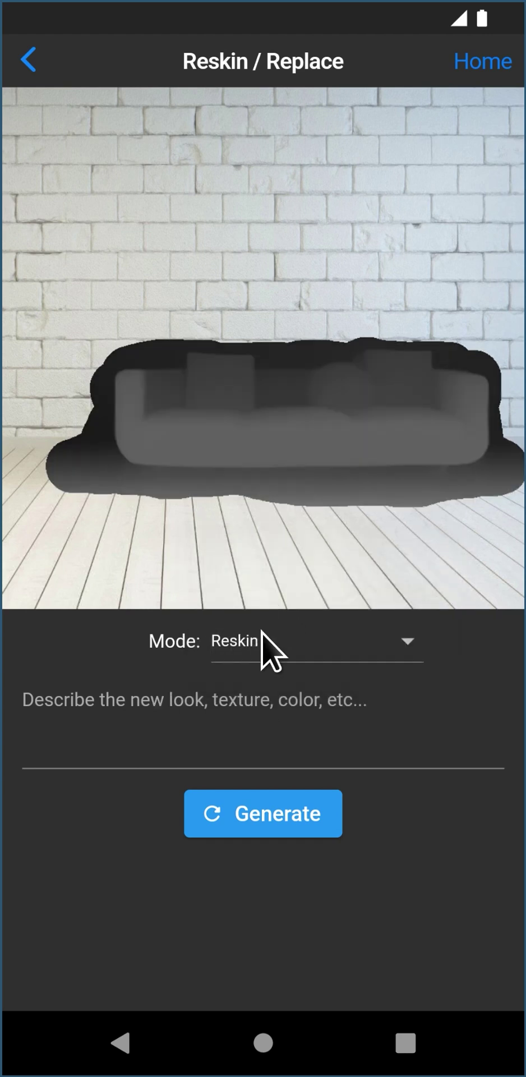
Describe the new look as 'a black leather couch' and generate it
{"action": "left_click", "coordinate": [220, 697]}
{"action": "type", "text": "a black leather couch"}
{"action": "left_click", "coordinate": [436, 271]}
{"action": "left_click", "coordinate": [279, 813]}
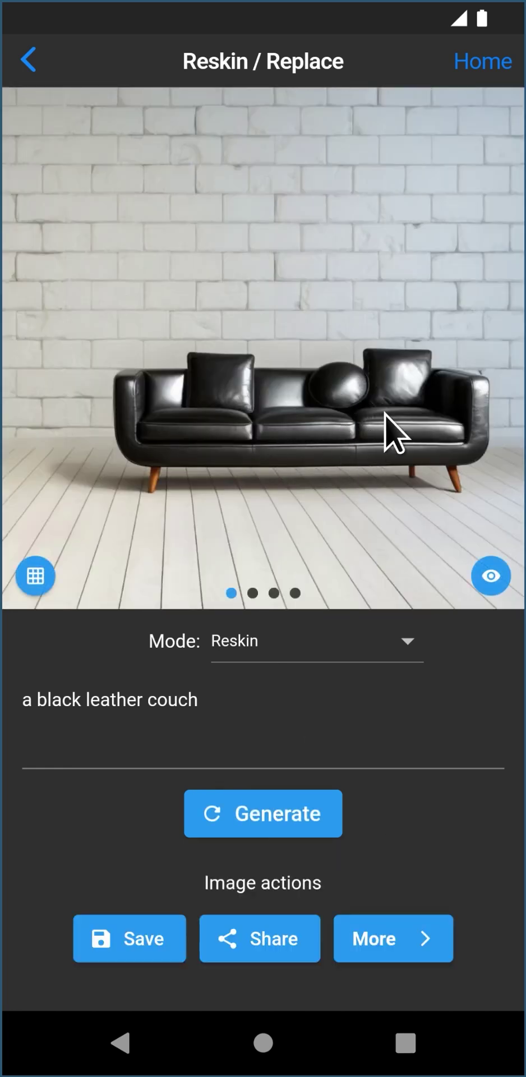
Flip between the black leather couch result and the original white sofa
{"action": "left_click", "coordinate": [491, 573]}
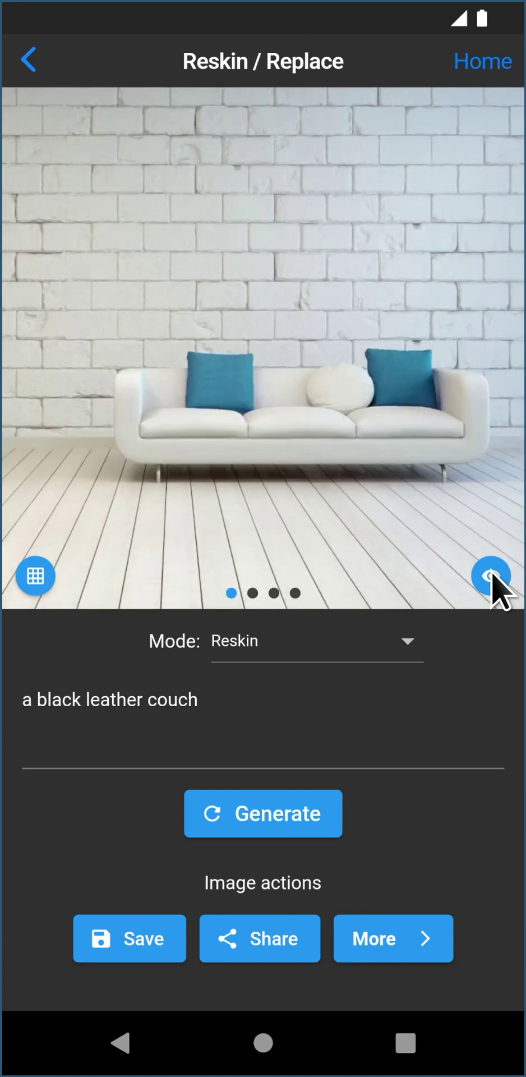
{"action": "left_click", "coordinate": [491, 572]}
{"action": "left_click", "coordinate": [491, 572]}
{"action": "left_click", "coordinate": [492, 572]}
{"action": "left_click", "coordinate": [491, 573]}
{"action": "left_click", "coordinate": [491, 573]}
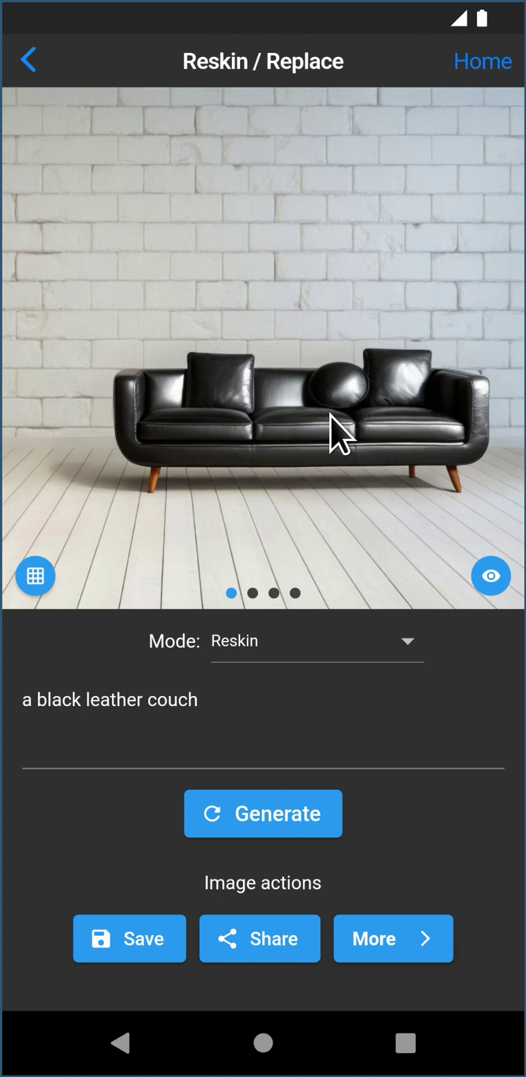
Browse the four couch variations, comparing the second and third with the original
{"action": "left_click_drag", "start_coordinate": [416, 410], "coordinate": [128, 416]}
{"action": "left_click_drag", "start_coordinate": [396, 444], "coordinate": [83, 405]}
{"action": "left_click_drag", "start_coordinate": [429, 443], "coordinate": [516, 455]}
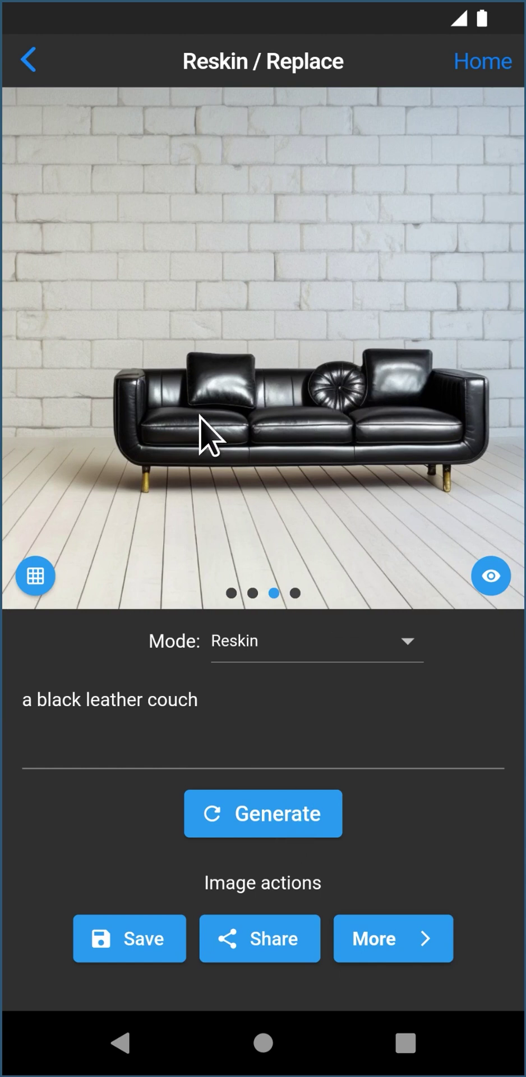
{"action": "left_click_drag", "start_coordinate": [200, 416], "coordinate": [389, 423]}
{"action": "left_click_drag", "start_coordinate": [197, 467], "coordinate": [469, 541]}
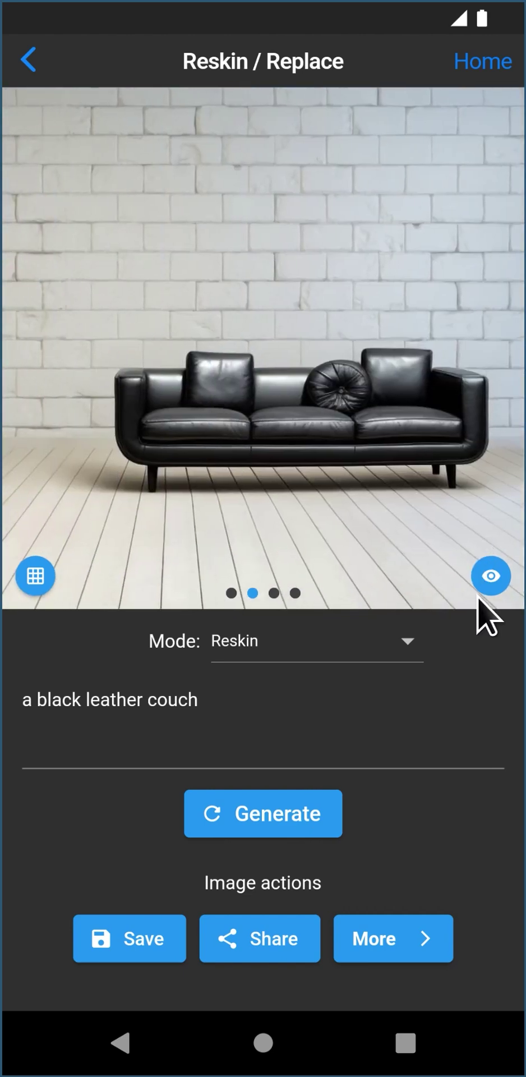
{"action": "left_click", "coordinate": [490, 574]}
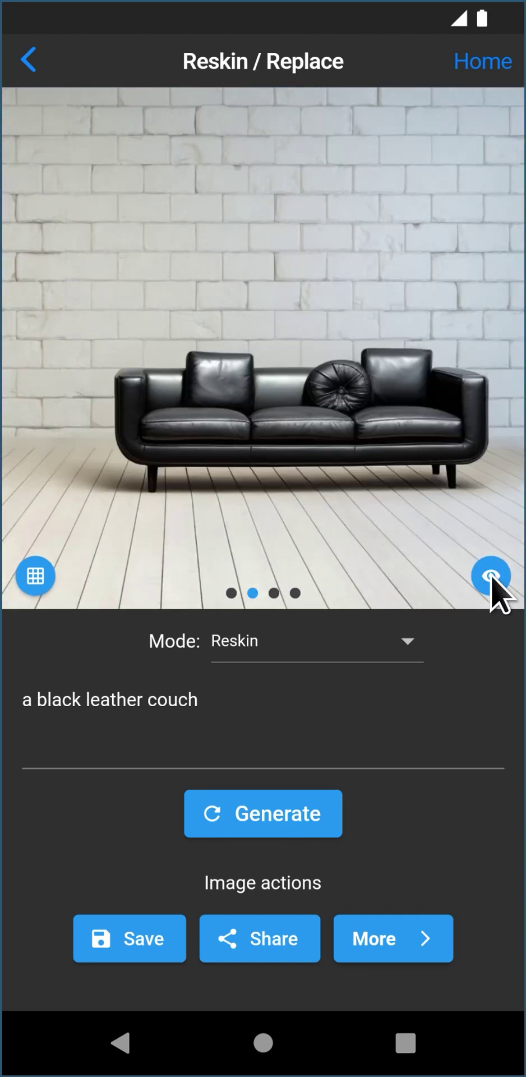
{"action": "left_click_drag", "start_coordinate": [236, 471], "coordinate": [435, 450]}
{"action": "left_click_drag", "start_coordinate": [204, 486], "coordinate": [128, 449]}
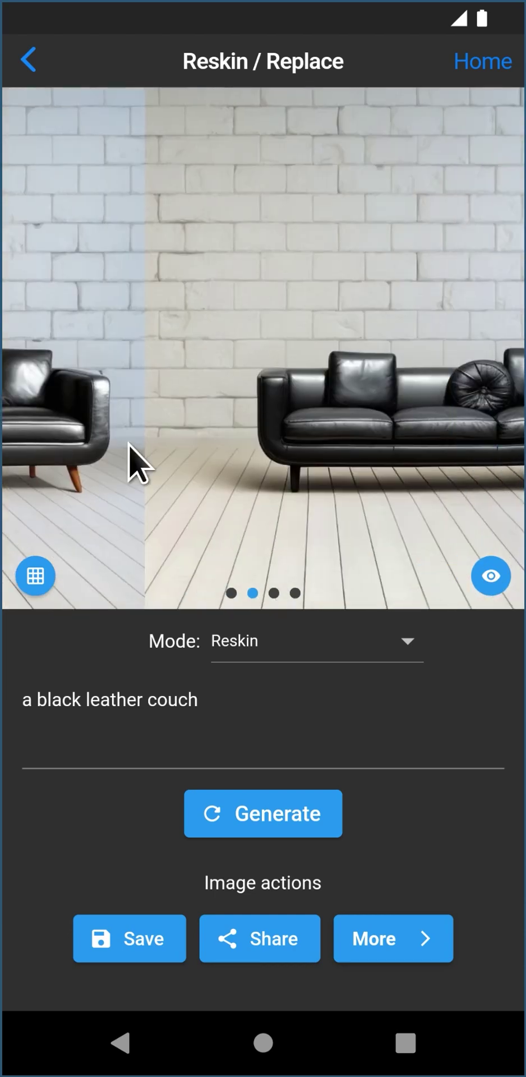
{"action": "left_click_drag", "start_coordinate": [466, 493], "coordinate": [180, 433]}
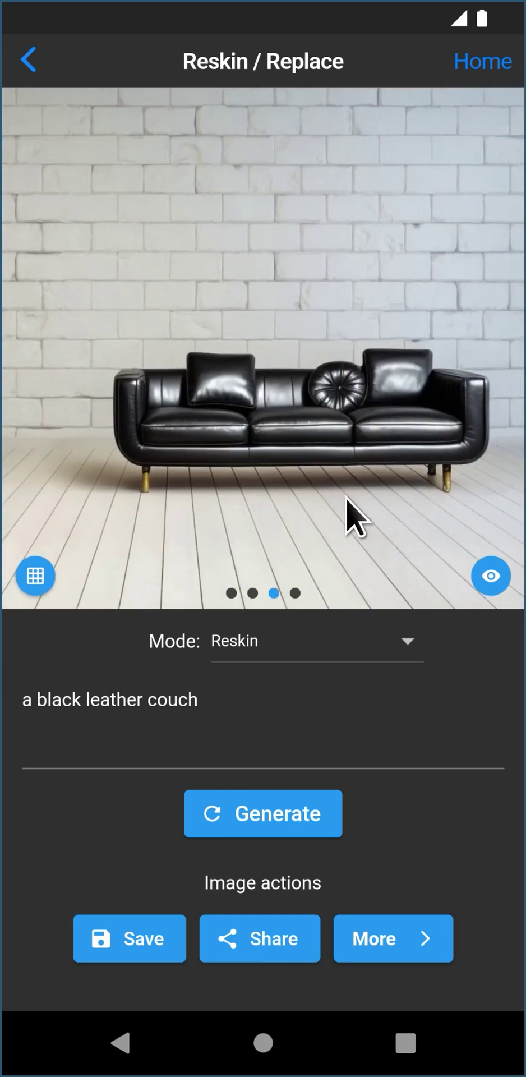
{"action": "left_click", "coordinate": [497, 578]}
{"action": "left_click", "coordinate": [497, 577]}
{"action": "left_click", "coordinate": [497, 577]}
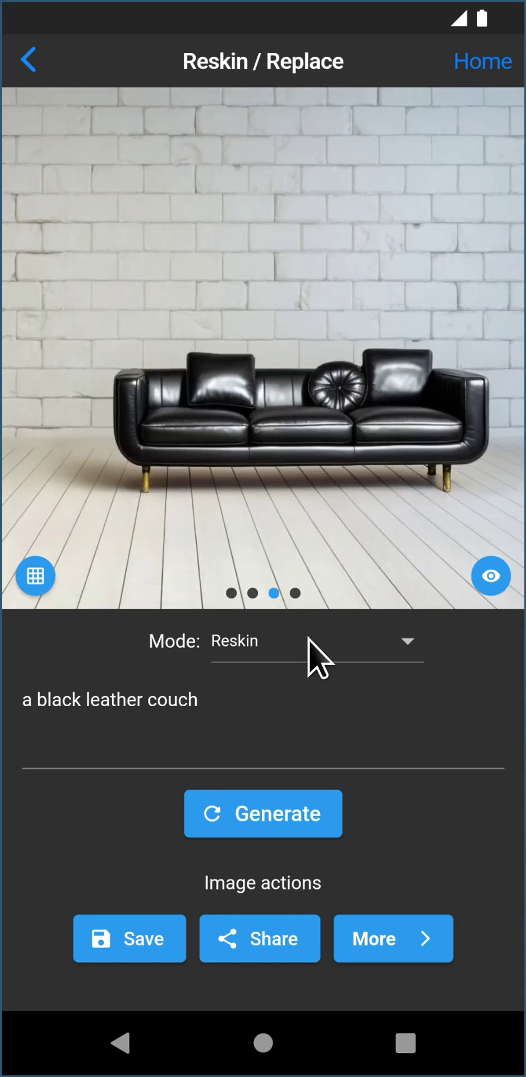
Switch the edit mode to Replace, ready to edit the description
{"action": "left_click", "coordinate": [307, 642]}
{"action": "left_click", "coordinate": [258, 696]}
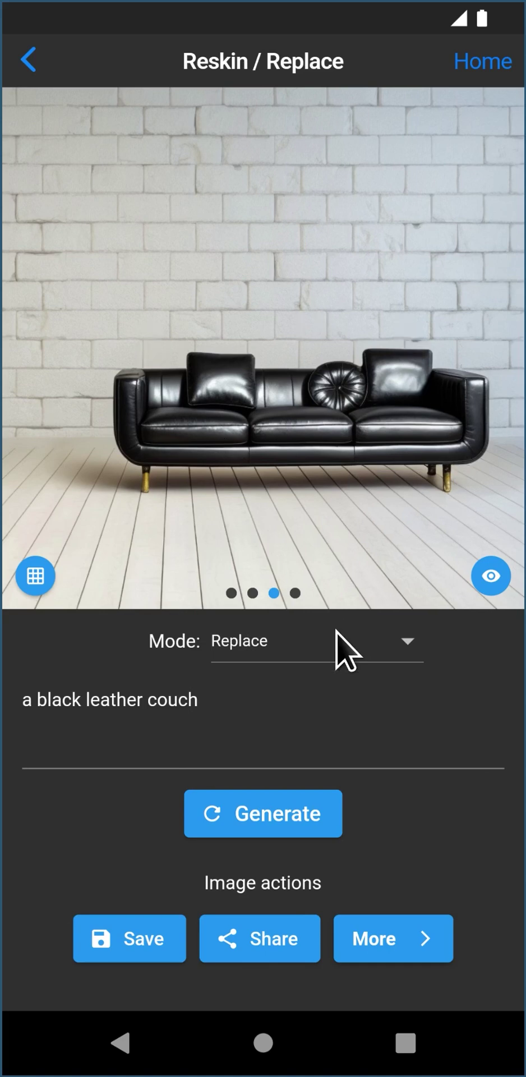
{"action": "left_click", "coordinate": [259, 712]}
Replace the prompt with 'white floor, white bricks, empty room' and generate
{"action": "key", "text": "BackSpace"}
{"action": "key", "text": "BackSpace"}
{"action": "key", "text": "BackSpace"}
{"action": "key", "text": "BackSpace"}
{"action": "key", "text": "BackSpace"}
{"action": "key", "text": "BackSpace"}
{"action": "key", "text": "BackSpace"}
{"action": "key", "text": "BackSpace"}
{"action": "key", "text": "BackSpace"}
{"action": "key", "text": "BackSpace"}
{"action": "key", "text": "BackSpace"}
{"action": "key", "text": "BackSpace"}
{"action": "key", "text": "BackSpace"}
{"action": "key", "text": "BackSpace"}
{"action": "key", "text": "BackSpace"}
{"action": "key", "text": "BackSpace"}
{"action": "key", "text": "BackSpace"}
{"action": "key", "text": "BackSpace"}
{"action": "key", "text": "BackSpace"}
{"action": "key", "text": "BackSpace"}
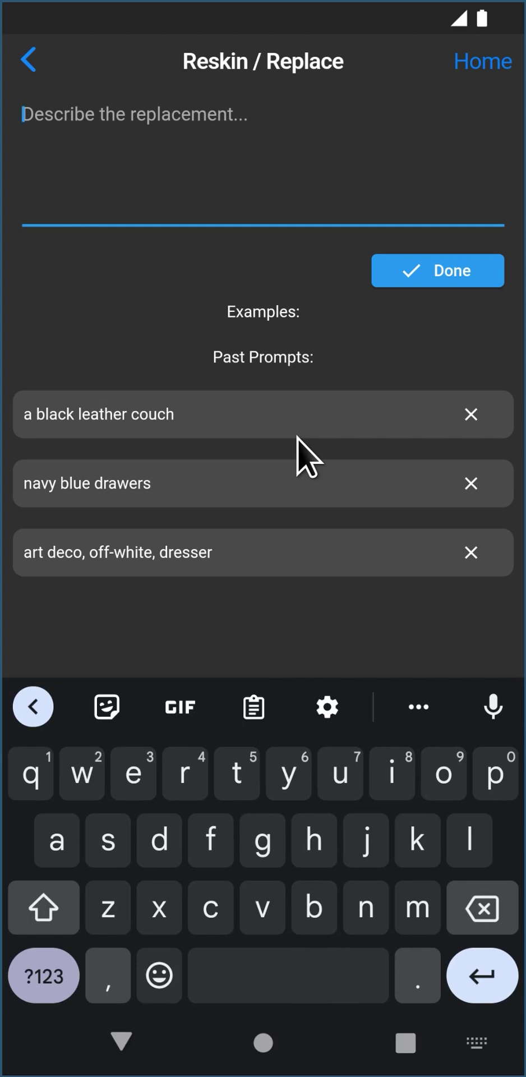
{"action": "type", "text": "white floor"}
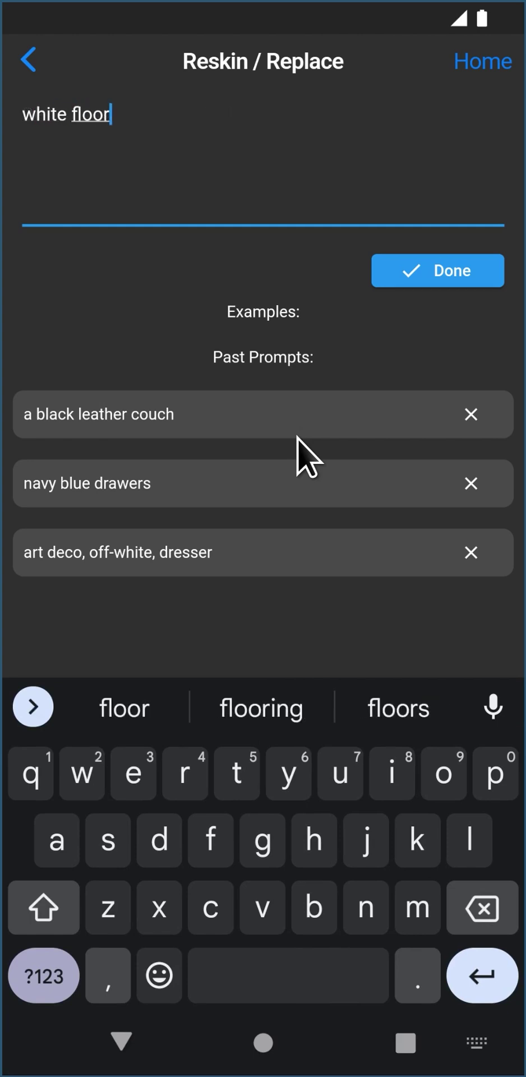
{"action": "type", "text": ", white bricks,"}
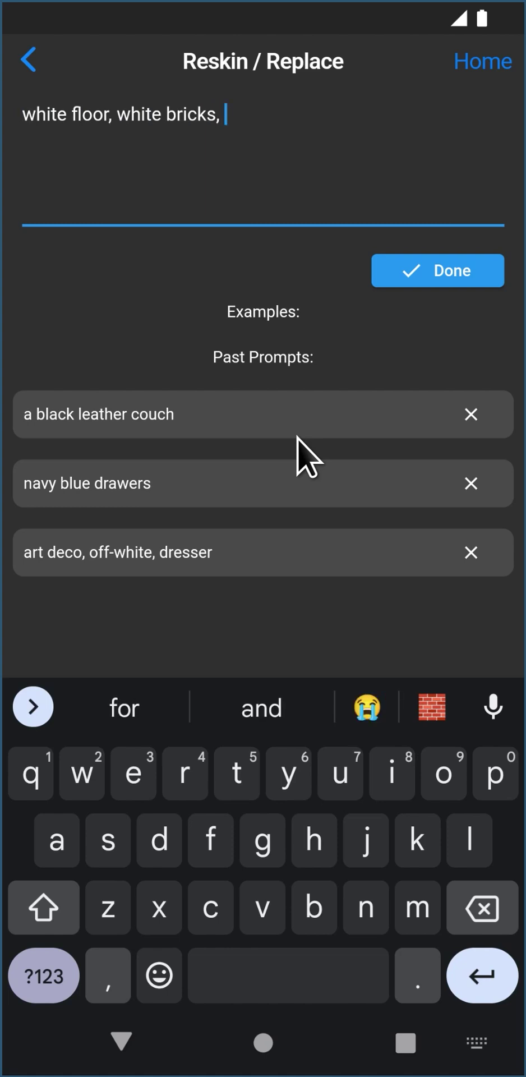
{"action": "type", "text": " empty room"}
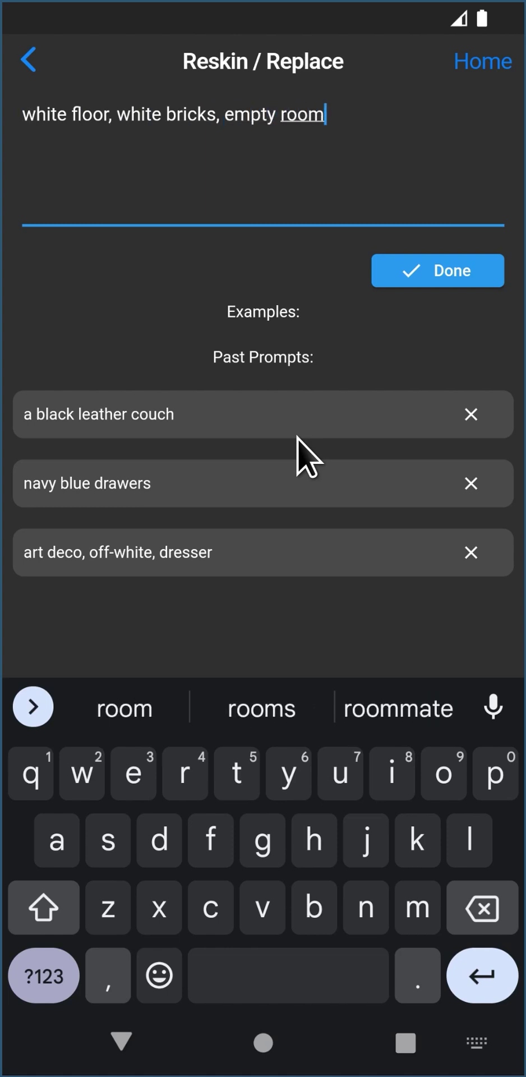
{"action": "left_click", "coordinate": [466, 264]}
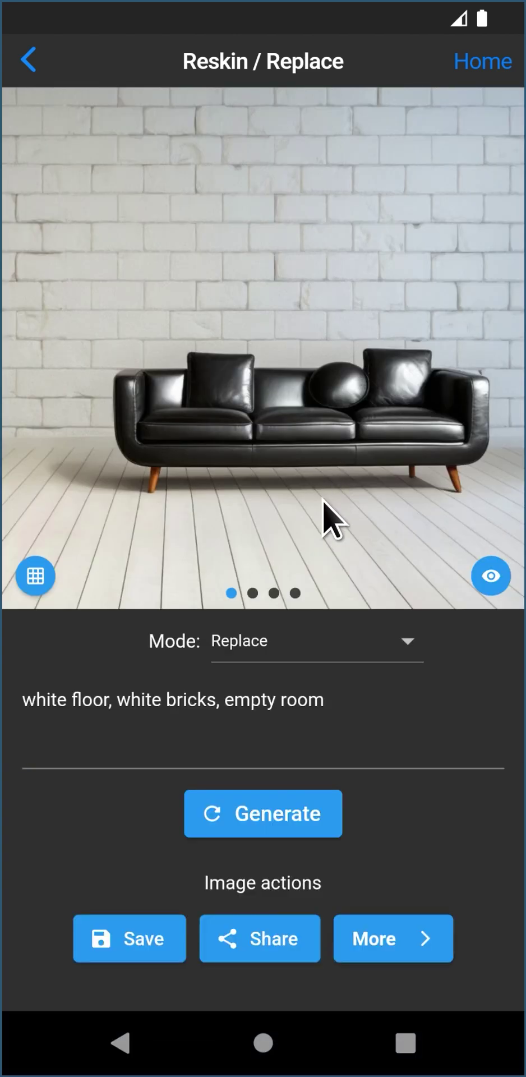
{"action": "left_click", "coordinate": [272, 816]}
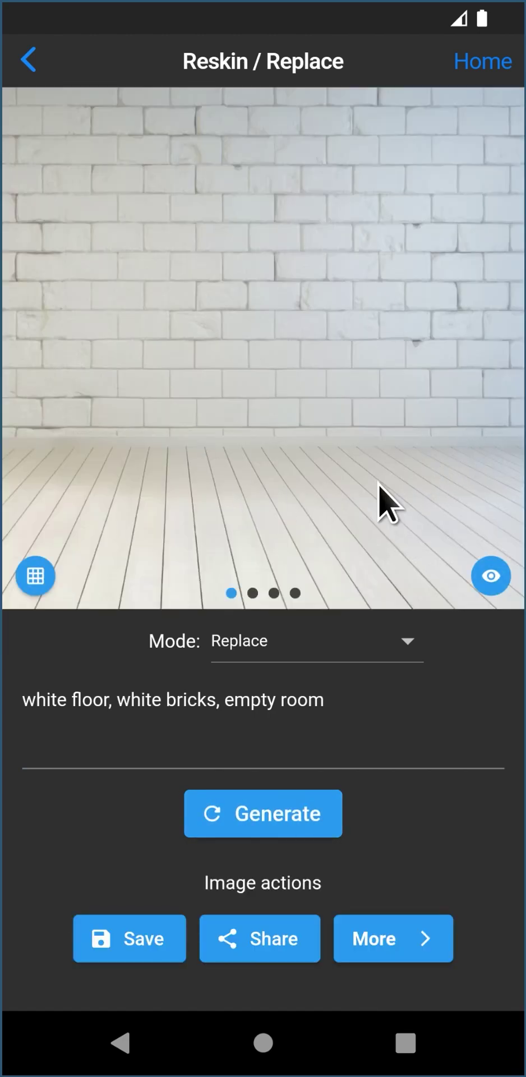
Browse the empty-room results and compare them with the original sofa photo
{"action": "left_click", "coordinate": [492, 574]}
{"action": "left_click", "coordinate": [493, 575]}
{"action": "left_click", "coordinate": [492, 574]}
{"action": "left_click_drag", "start_coordinate": [493, 575], "coordinate": [228, 480]}
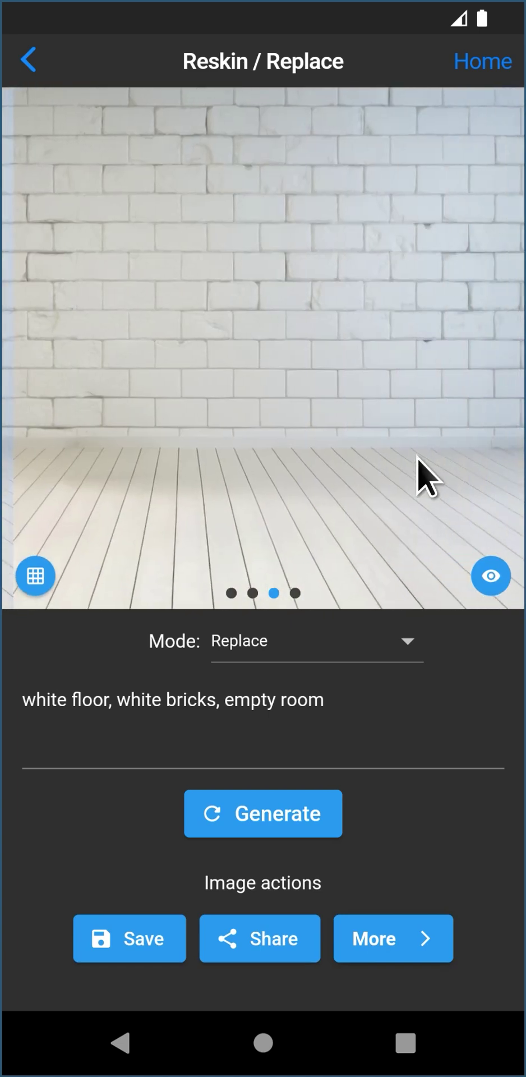
{"action": "left_click_drag", "start_coordinate": [426, 476], "coordinate": [314, 457]}
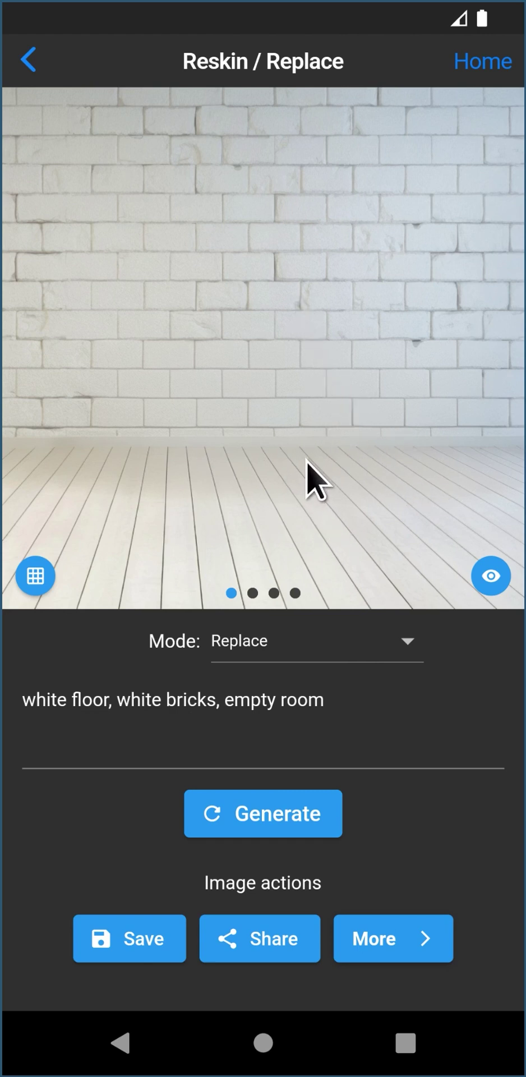
{"action": "left_click", "coordinate": [496, 577]}
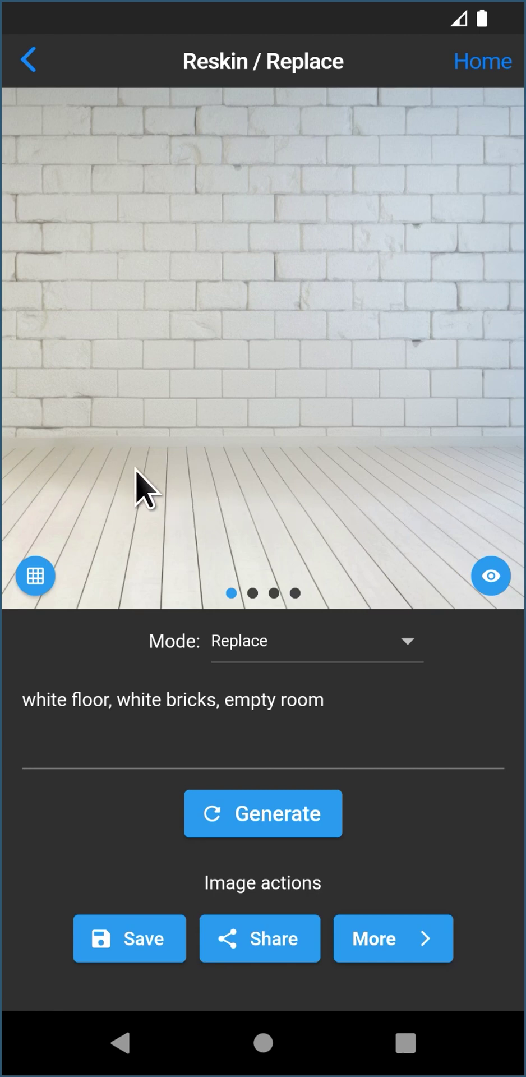
{"action": "left_click", "coordinate": [501, 576]}
{"action": "left_click", "coordinate": [491, 576]}
{"action": "left_click", "coordinate": [346, 721]}
Change the prompt to 'a kid's toy car' and generate it into the room
{"action": "key", "text": "BackSpace"}
{"action": "key", "text": "BackSpace"}
{"action": "key", "text": "BackSpace"}
{"action": "key", "text": "BackSpace"}
{"action": "key", "text": "BackSpace"}
{"action": "key", "text": "BackSpace"}
{"action": "key", "text": "BackSpace"}
{"action": "key", "text": "BackSpace"}
{"action": "key", "text": "BackSpace"}
{"action": "key", "text": "BackSpace"}
{"action": "key", "text": "BackSpace"}
{"action": "key", "text": "BackSpace"}
{"action": "key", "text": "BackSpace"}
{"action": "key", "text": "BackSpace"}
{"action": "key", "text": "BackSpace"}
{"action": "key", "text": "BackSpace"}
{"action": "key", "text": "BackSpace"}
{"action": "key", "text": "BackSpace"}
{"action": "key", "text": "BackSpace"}
{"action": "key", "text": "BackSpace"}
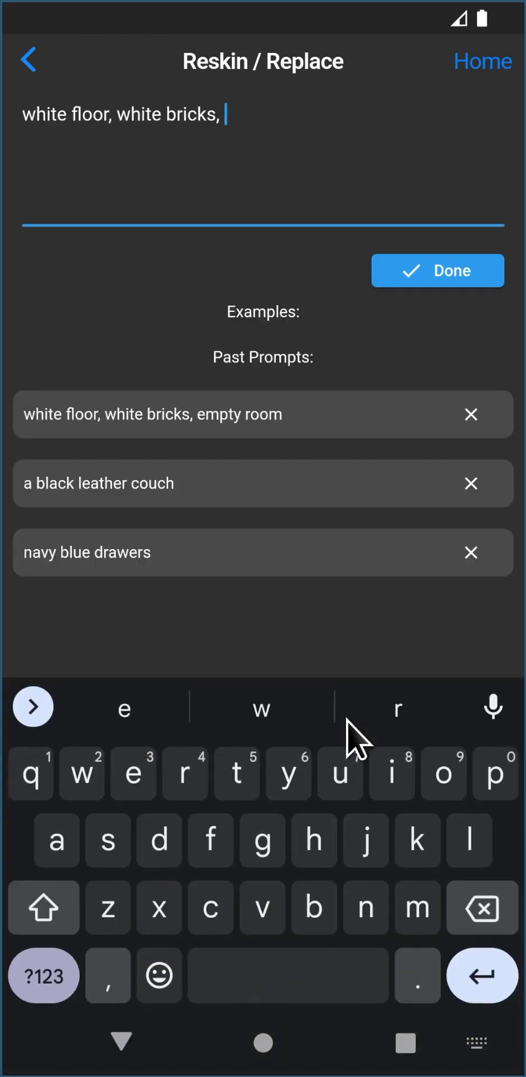
{"action": "key", "text": "BackSpace"}
{"action": "key", "text": "BackSpace"}
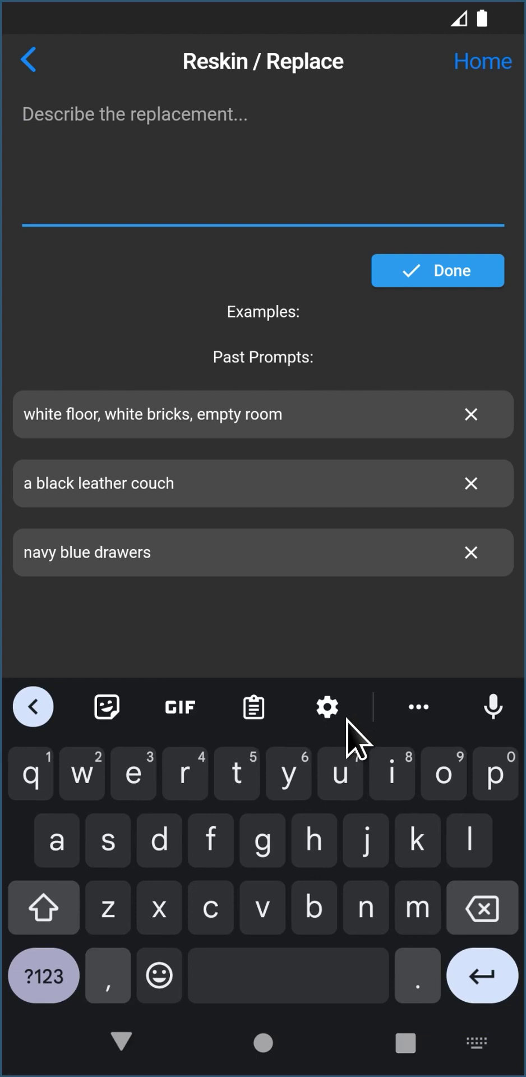
{"action": "type", "text": "a k"}
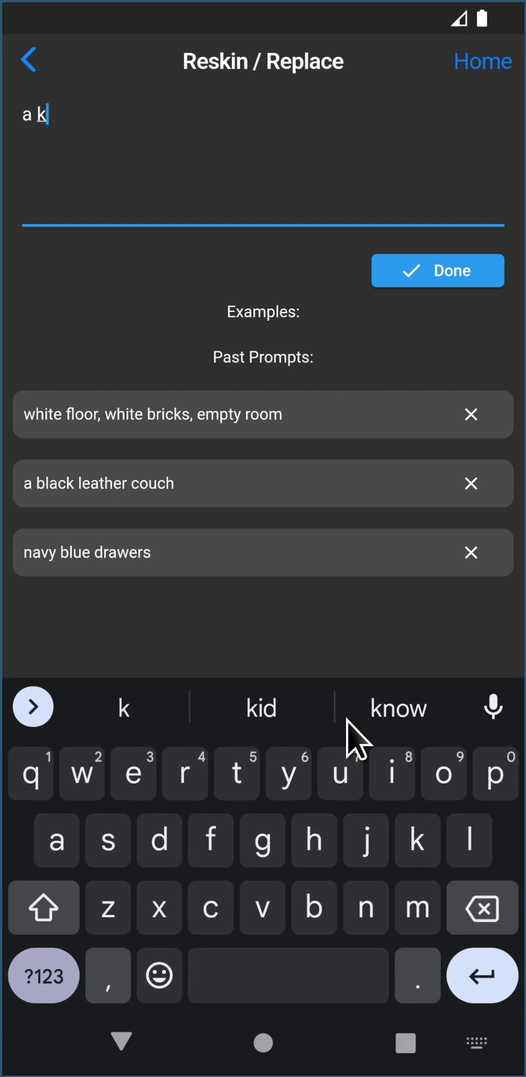
{"action": "type", "text": "id's toy car"}
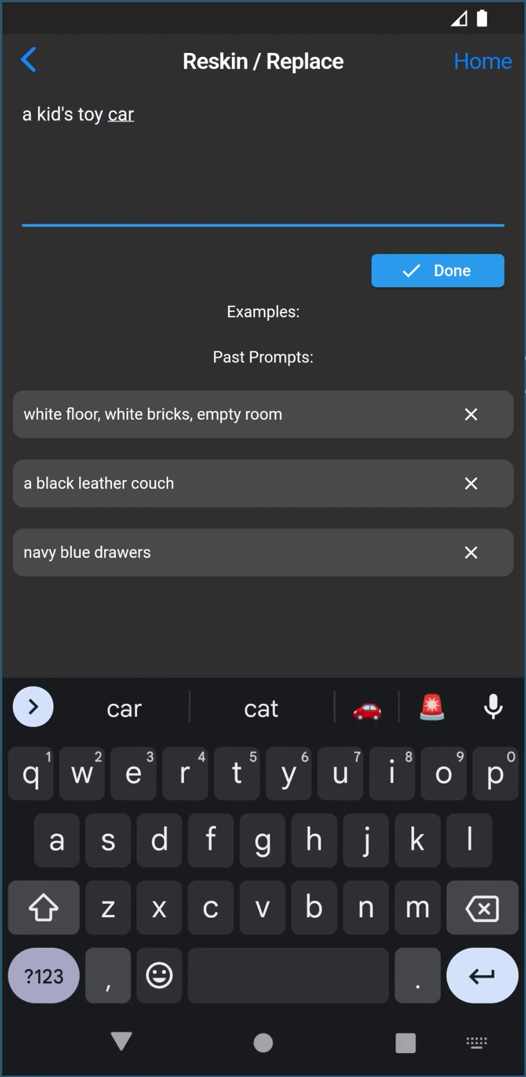
{"action": "left_click", "coordinate": [492, 274]}
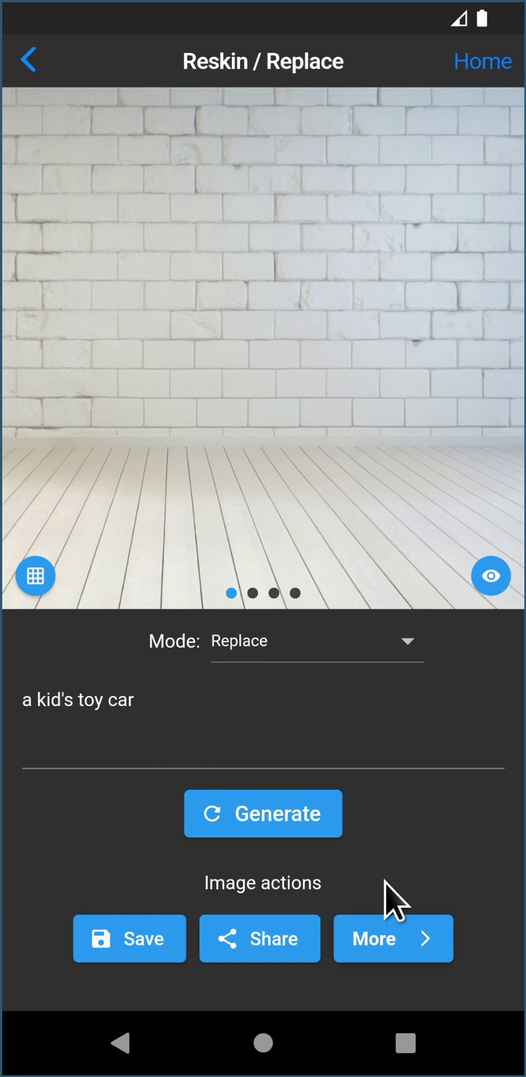
{"action": "left_click", "coordinate": [278, 814]}
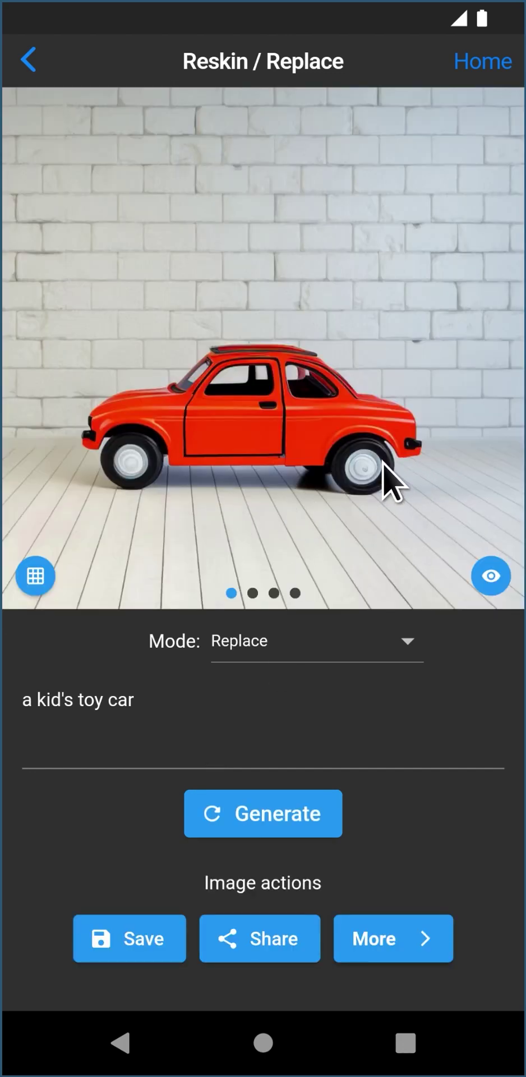
Swipe through the toy car results and compare the blue car with the original
{"action": "left_click_drag", "start_coordinate": [383, 462], "coordinate": [18, 462]}
{"action": "left_click_drag", "start_coordinate": [286, 463], "coordinate": [444, 505]}
{"action": "left_click_drag", "start_coordinate": [331, 443], "coordinate": [185, 402]}
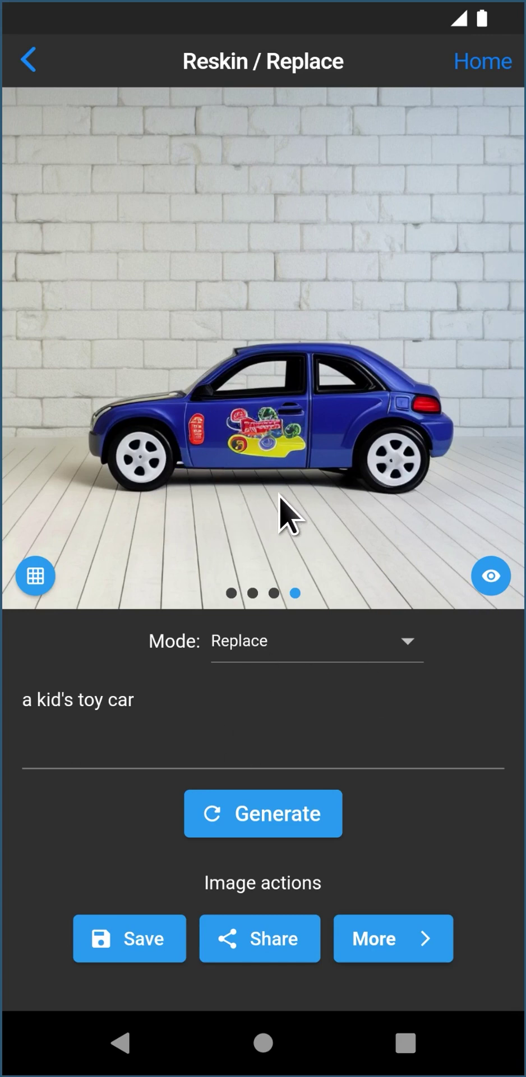
{"action": "left_click", "coordinate": [503, 582]}
{"action": "left_click", "coordinate": [503, 583]}
{"action": "left_click", "coordinate": [503, 582]}
{"action": "left_click", "coordinate": [503, 582]}
Go back to Choose a Starting Photo and load the wooden dresser photo from the gallery
{"action": "left_click", "coordinate": [288, 648]}
{"action": "left_click", "coordinate": [455, 502]}
{"action": "left_click", "coordinate": [29, 62]}
{"action": "left_click", "coordinate": [49, 73]}
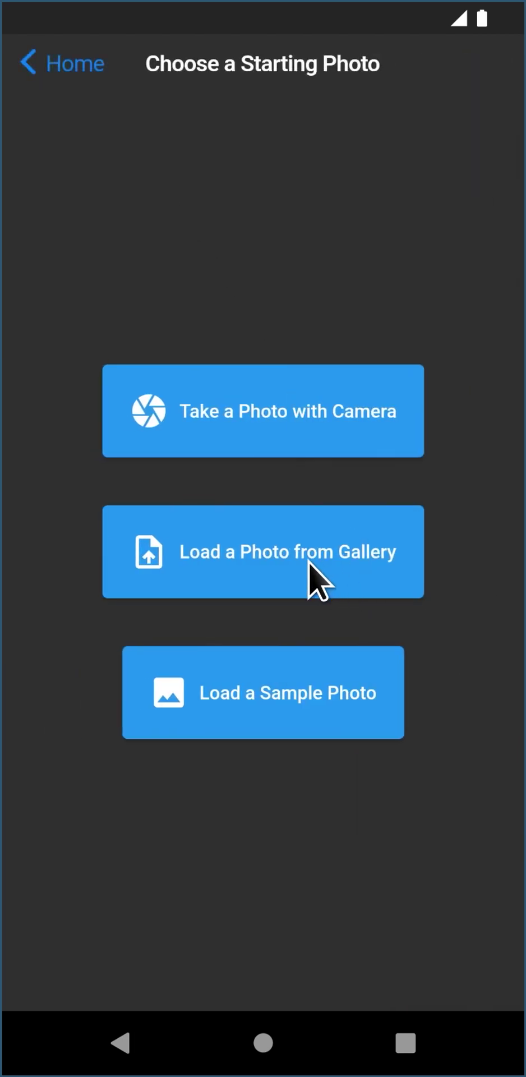
{"action": "left_click", "coordinate": [258, 555]}
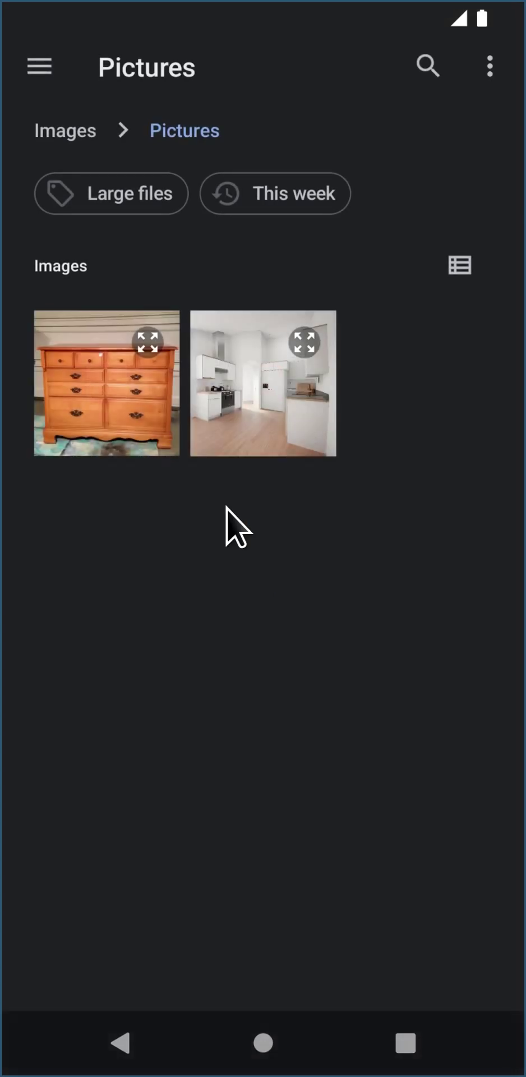
{"action": "left_click", "coordinate": [138, 417]}
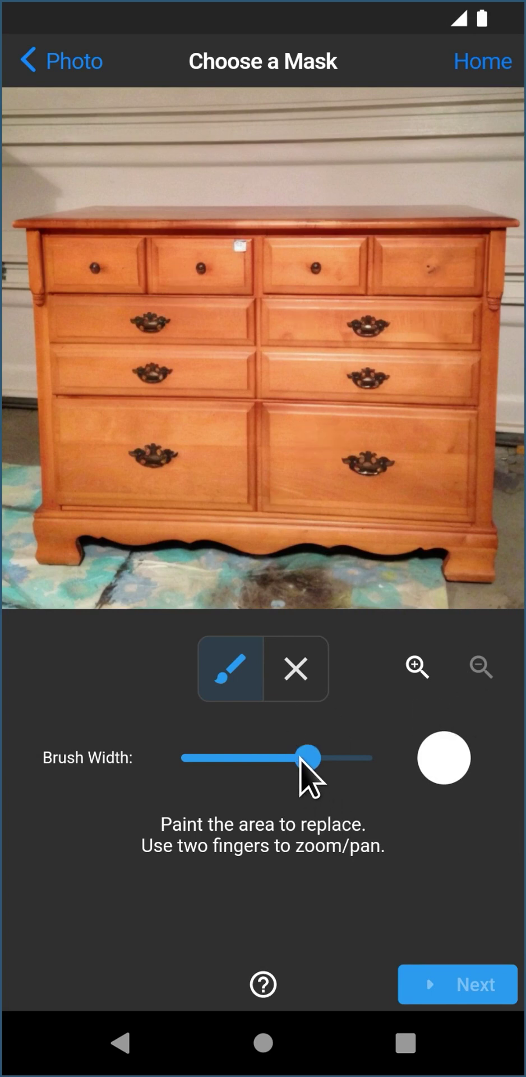
Narrow the brush and mark two spots on the dresser's top drawers
{"action": "left_click_drag", "start_coordinate": [296, 757], "coordinate": [247, 759]}
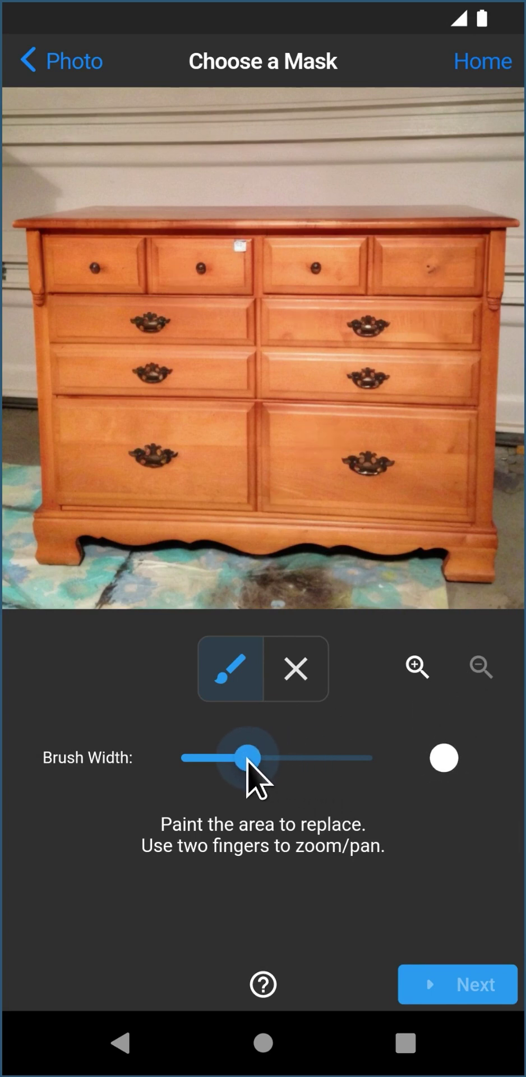
{"action": "left_click", "coordinate": [242, 248]}
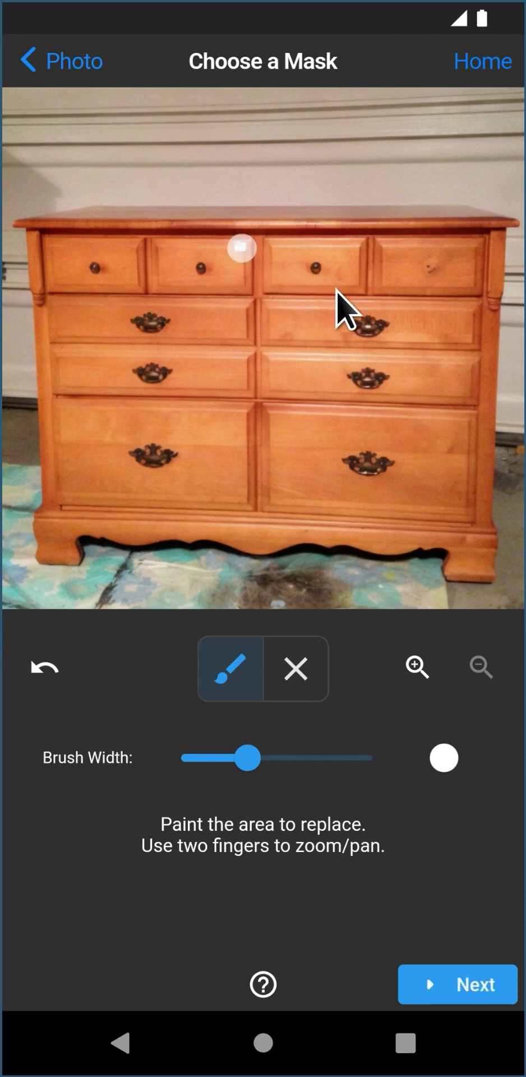
{"action": "left_click", "coordinate": [431, 269]}
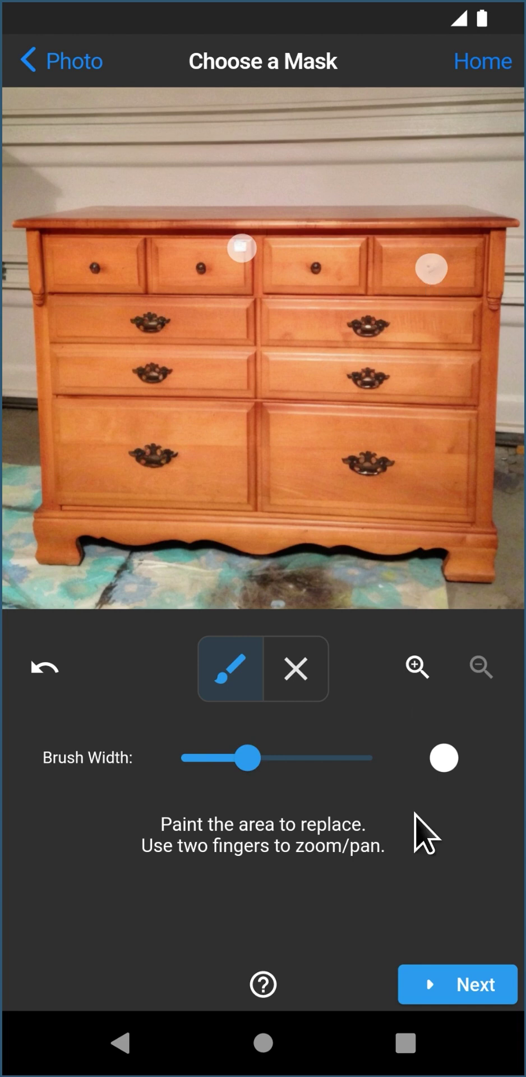
{"action": "left_click", "coordinate": [460, 979]}
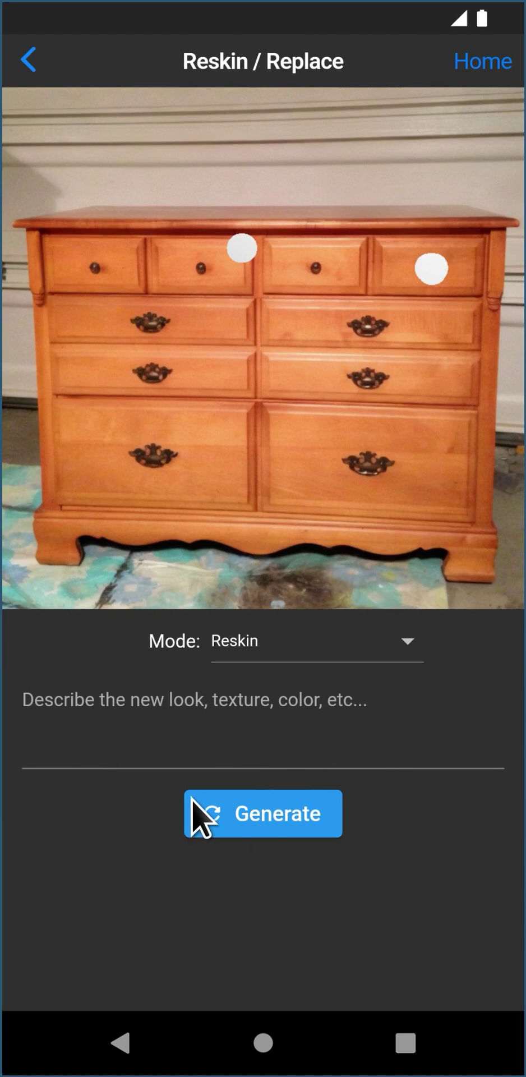
Generate the dresser reskin and save the current result to the gallery
{"action": "left_click", "coordinate": [271, 811]}
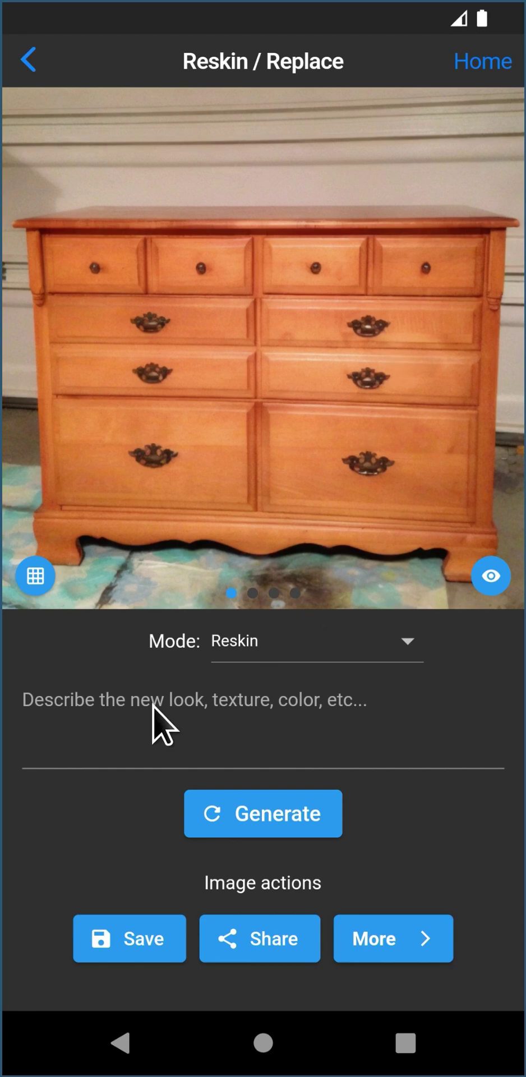
{"action": "left_click", "coordinate": [127, 933]}
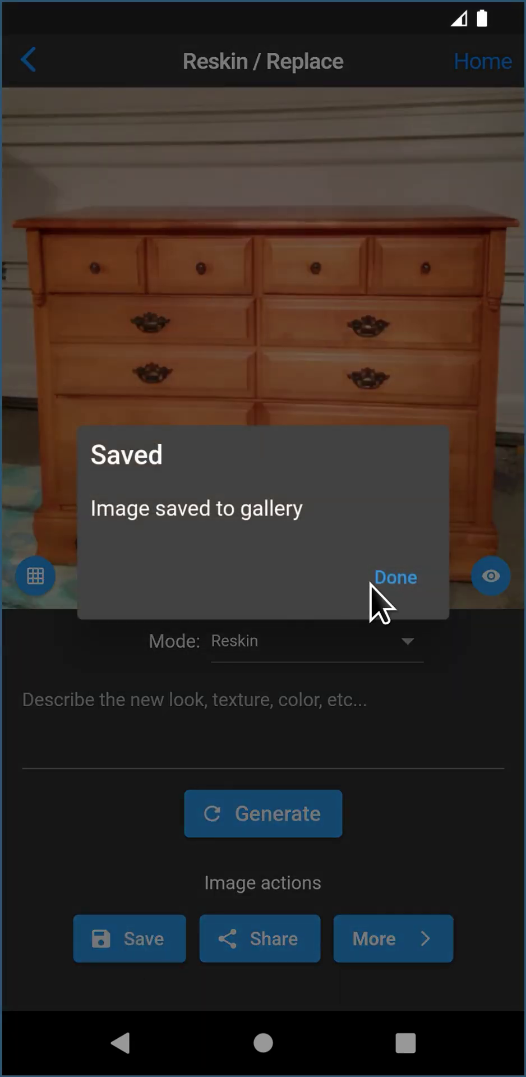
{"action": "left_click", "coordinate": [373, 584]}
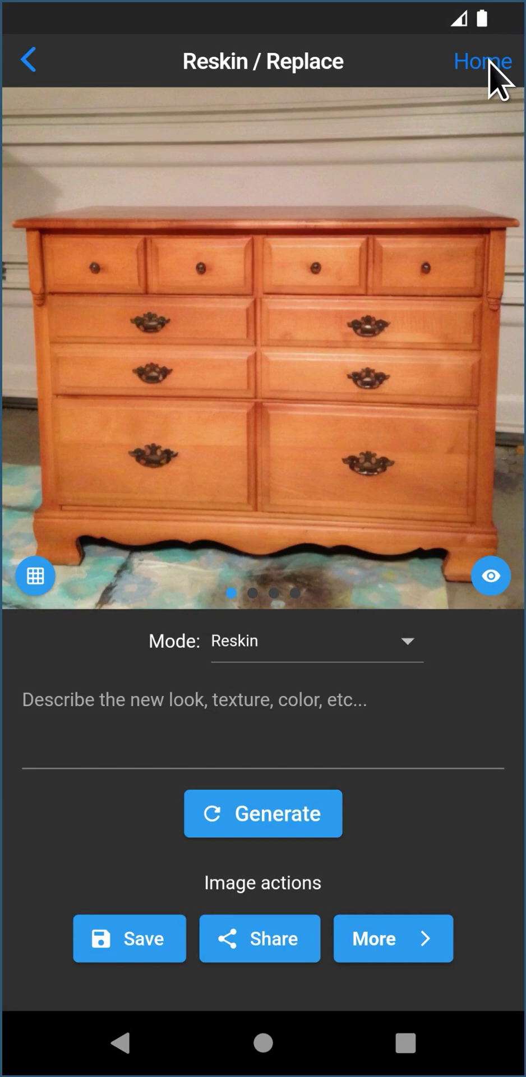
Send the dresser photo to Interior Remodel from the More menu
{"action": "left_click", "coordinate": [438, 939]}
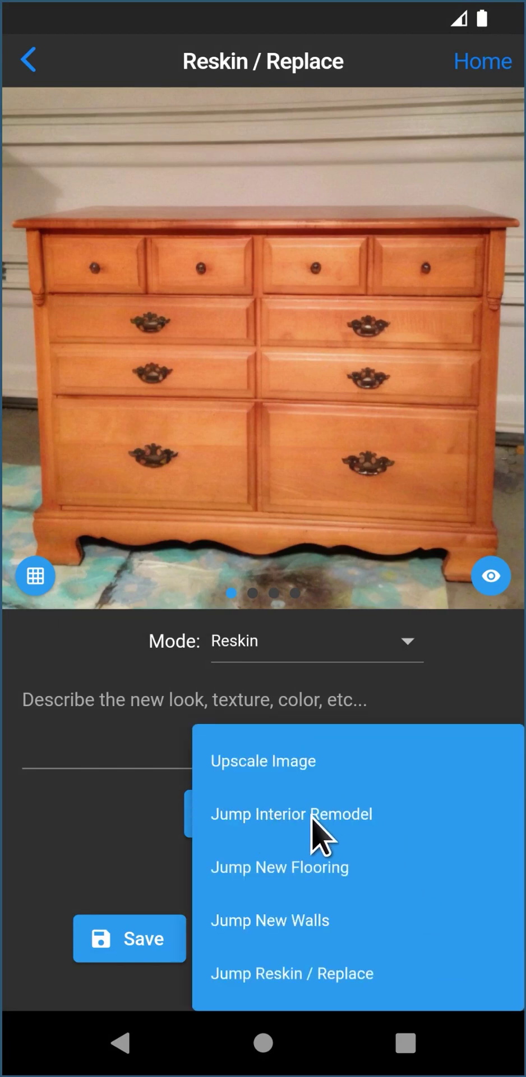
{"action": "left_click", "coordinate": [312, 815]}
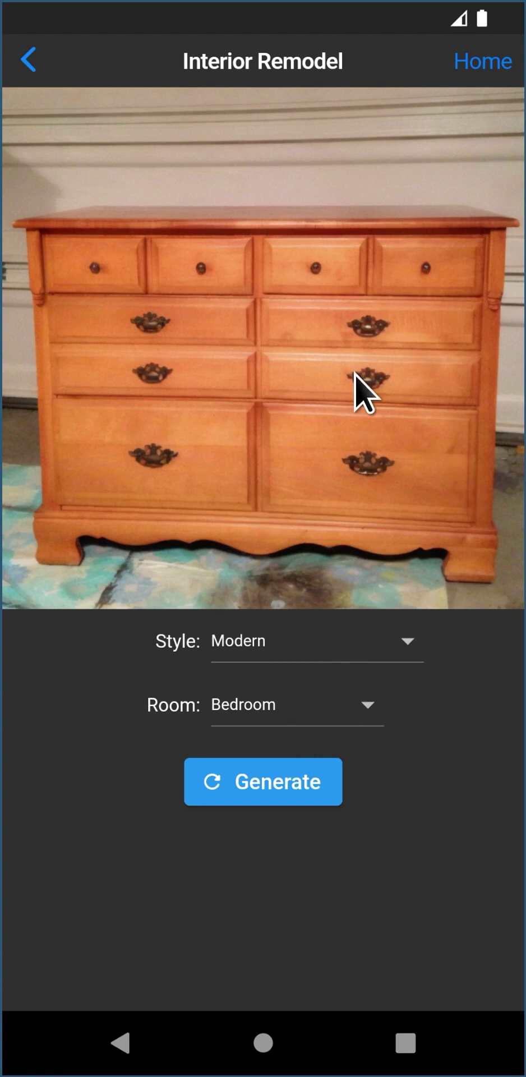
Set Style to Custom with the prompt 'art deco, off-white, dresser' and generate
{"action": "left_click", "coordinate": [298, 648]}
{"action": "scroll", "coordinate": [291, 466], "scroll_direction": "up", "scroll_amount": 5}
{"action": "left_click", "coordinate": [261, 110]}
{"action": "left_click", "coordinate": [277, 706]}
{"action": "key", "text": "BackSpace"}
{"action": "key", "text": "BackSpace"}
{"action": "key", "text": "BackSpace"}
{"action": "key", "text": "BackSpace"}
{"action": "key", "text": "BackSpace"}
{"action": "key", "text": "BackSpace"}
{"action": "key", "text": "BackSpace"}
{"action": "key", "text": "BackSpace"}
{"action": "key", "text": "BackSpace"}
{"action": "key", "text": "BackSpace"}
{"action": "key", "text": "BackSpace"}
{"action": "key", "text": "BackSpace"}
{"action": "key", "text": "BackSpace"}
{"action": "key", "text": "BackSpace"}
{"action": "key", "text": "BackSpace"}
{"action": "key", "text": "BackSpace"}
{"action": "key", "text": "BackSpace"}
{"action": "key", "text": "BackSpace"}
{"action": "key", "text": "BackSpace"}
{"action": "key", "text": "BackSpace"}
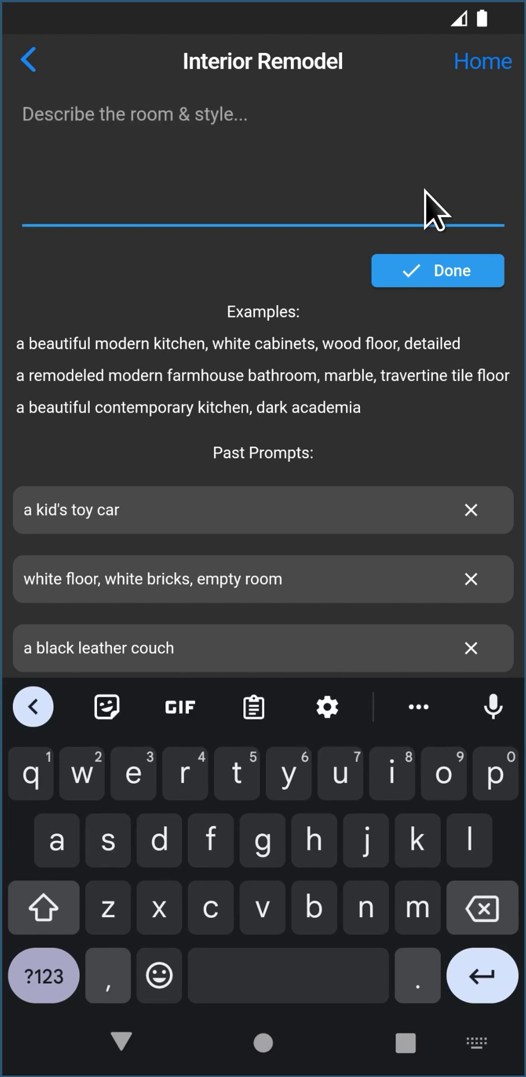
{"action": "type", "text": "art deco,"}
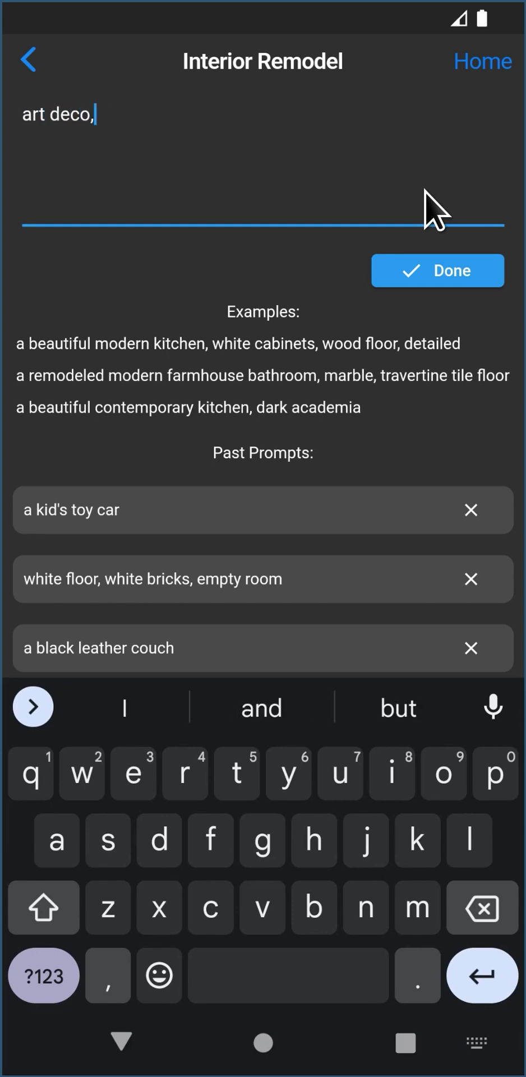
{"action": "type", "text": " off-white, dresser"}
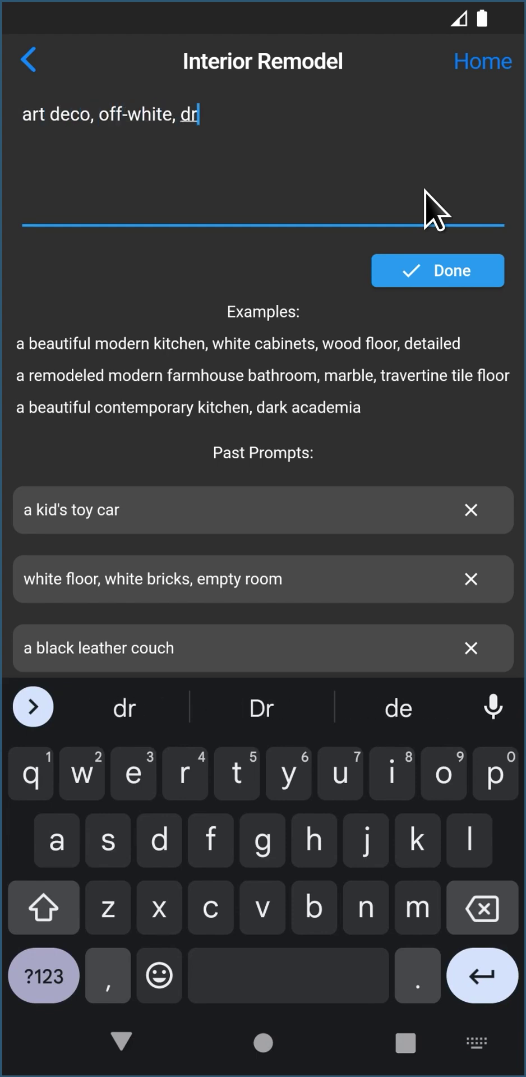
{"action": "left_click", "coordinate": [435, 272]}
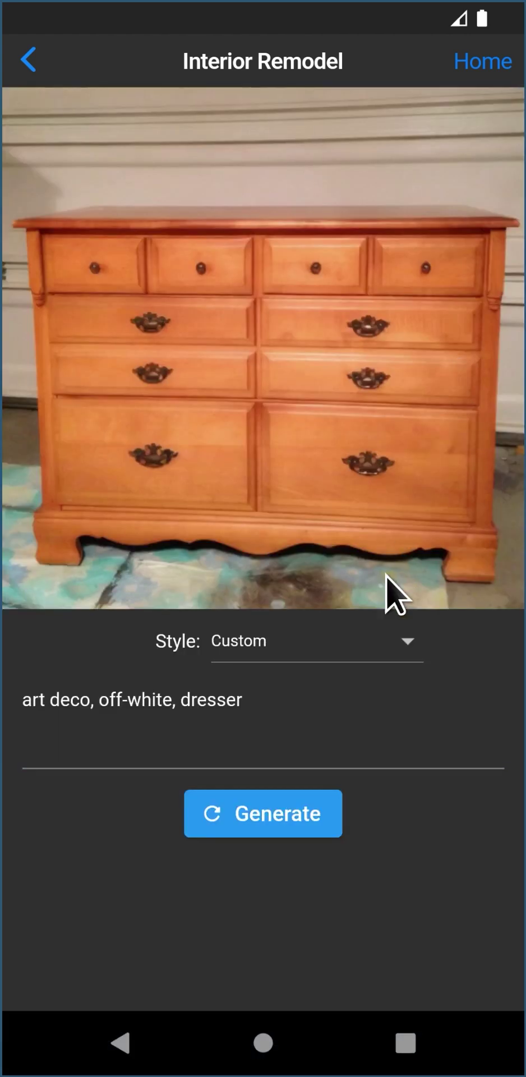
{"action": "left_click", "coordinate": [272, 817]}
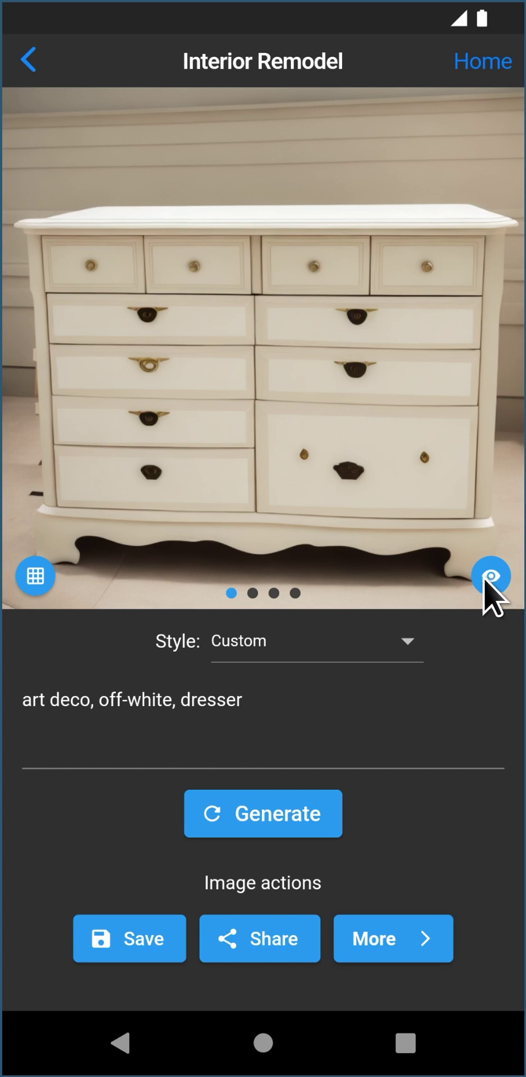
Compare the four off-white dresser variations and save the second, round-knob one
{"action": "left_click_drag", "start_coordinate": [477, 522], "coordinate": [93, 469]}
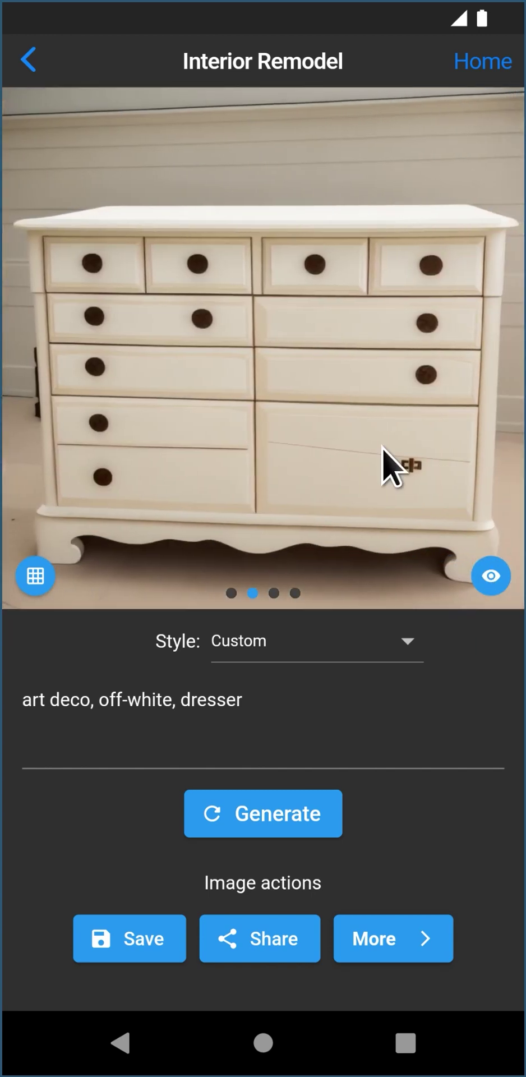
{"action": "left_click_drag", "start_coordinate": [382, 446], "coordinate": [49, 413]}
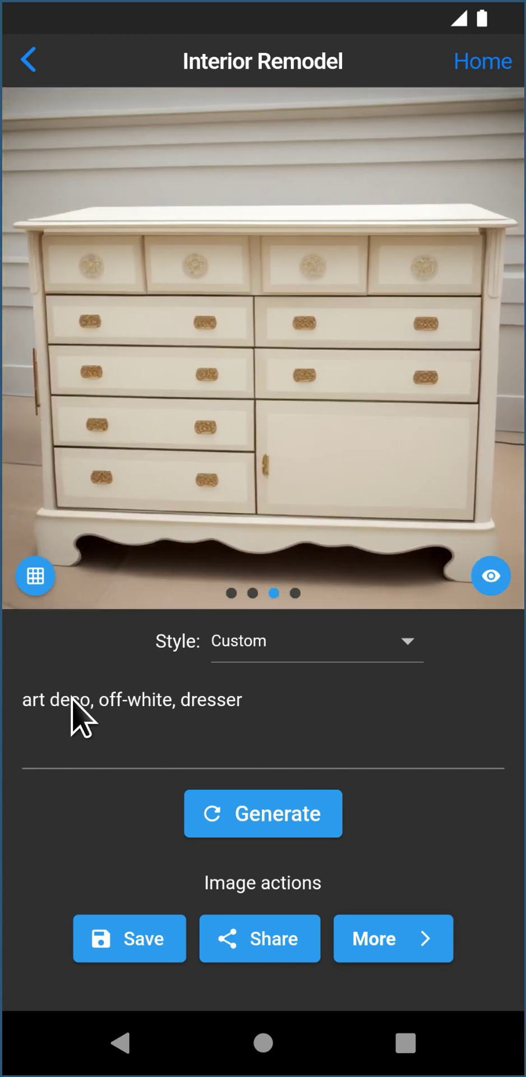
{"action": "left_click_drag", "start_coordinate": [212, 444], "coordinate": [111, 452]}
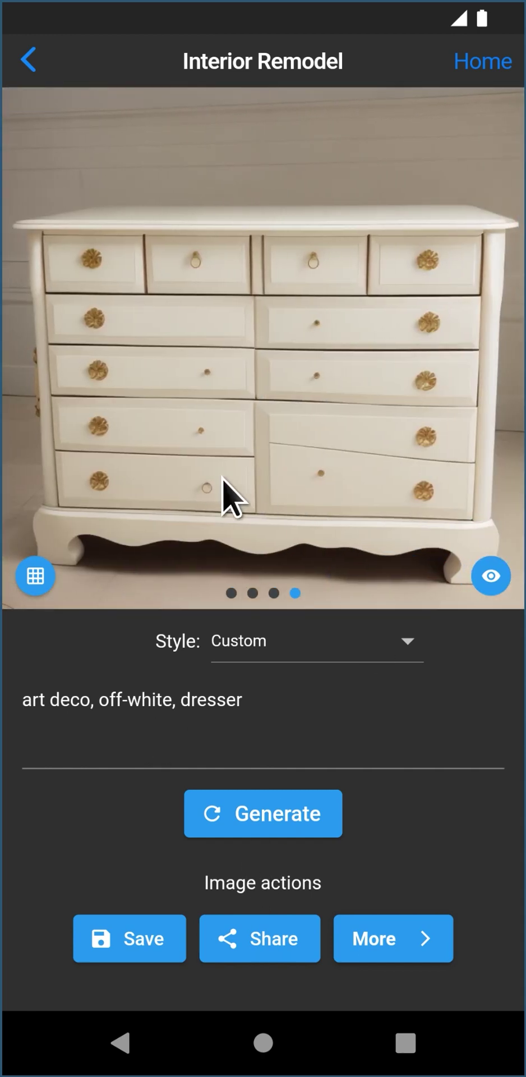
{"action": "left_click_drag", "start_coordinate": [296, 432], "coordinate": [512, 456]}
{"action": "left_click_drag", "start_coordinate": [314, 449], "coordinate": [442, 452]}
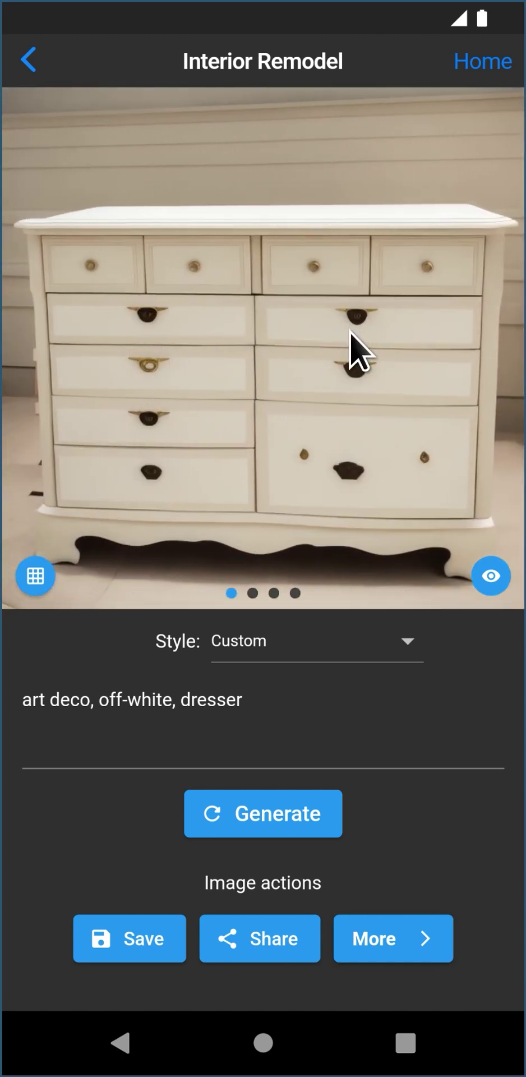
{"action": "left_click_drag", "start_coordinate": [372, 418], "coordinate": [151, 415]}
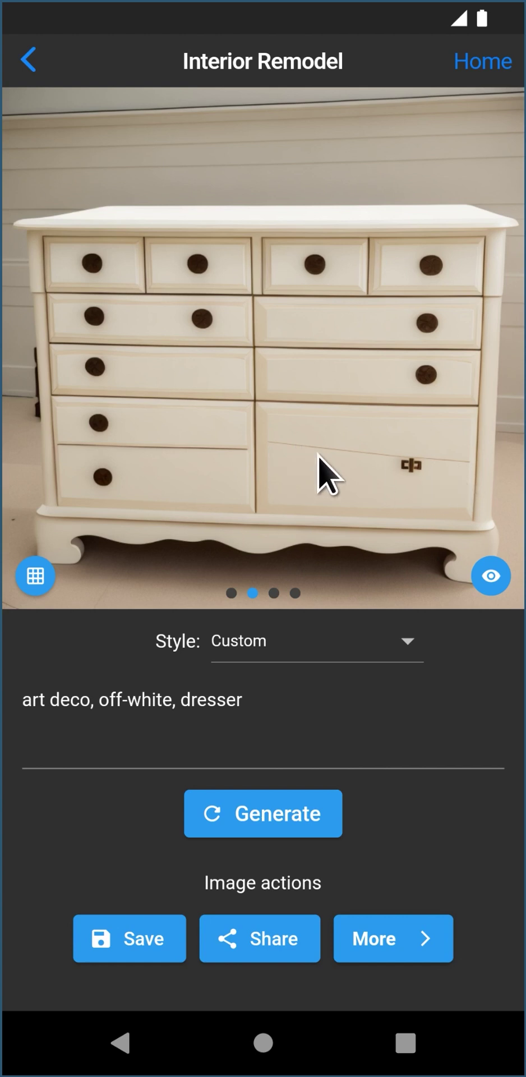
{"action": "left_click_drag", "start_coordinate": [415, 443], "coordinate": [362, 461]}
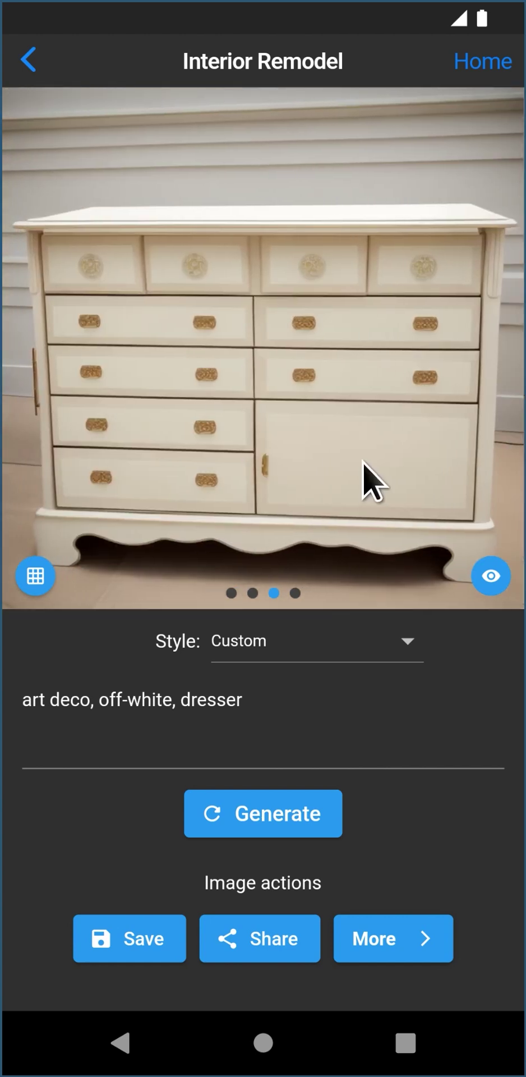
{"action": "mouse_move", "coordinate": [415, 444]}
{"action": "left_mouse_down"}
{"action": "mouse_move", "coordinate": [79, 455]}
{"action": "mouse_move", "coordinate": [265, 423]}
{"action": "mouse_move", "coordinate": [410, 429]}
{"action": "left_mouse_up"}
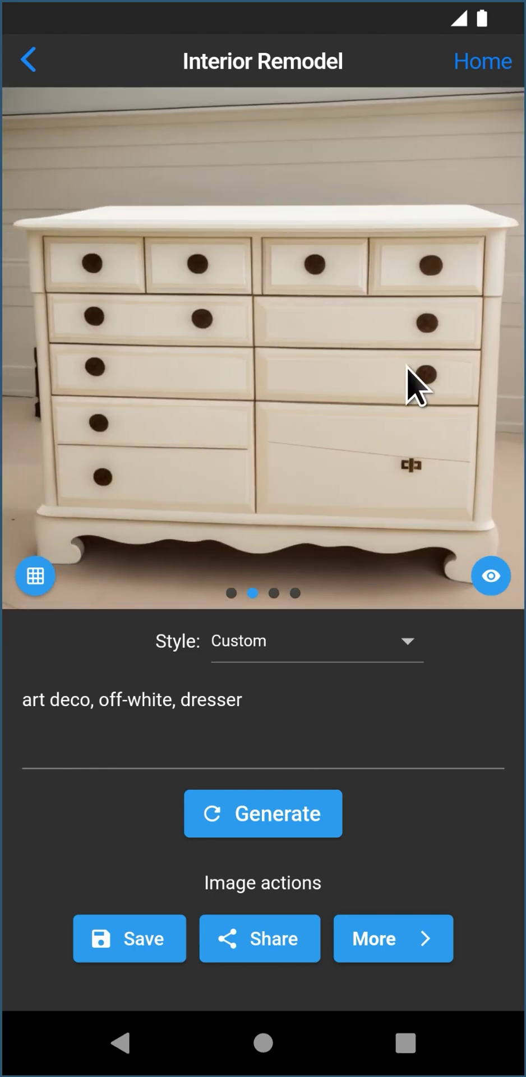
{"action": "left_click", "coordinate": [126, 941]}
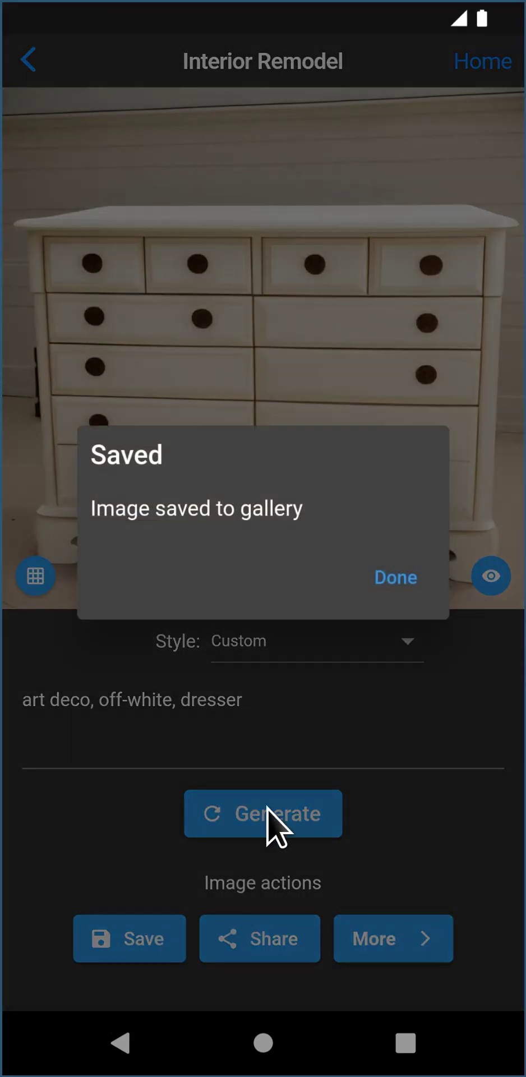
Dismiss the Saved dialog and send the off-white dresser render into Reskin / Replace
{"action": "left_click", "coordinate": [396, 579]}
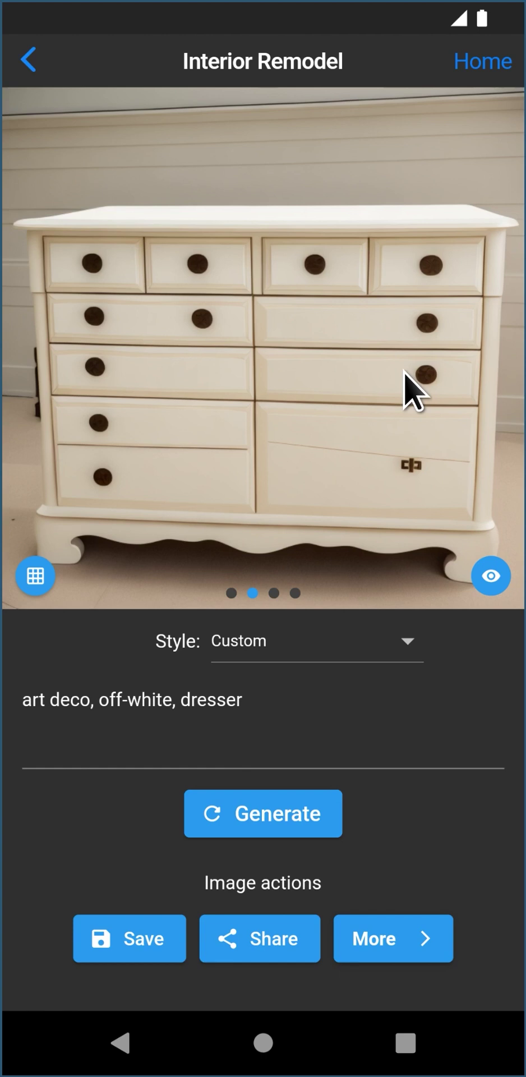
{"action": "left_click", "coordinate": [408, 936]}
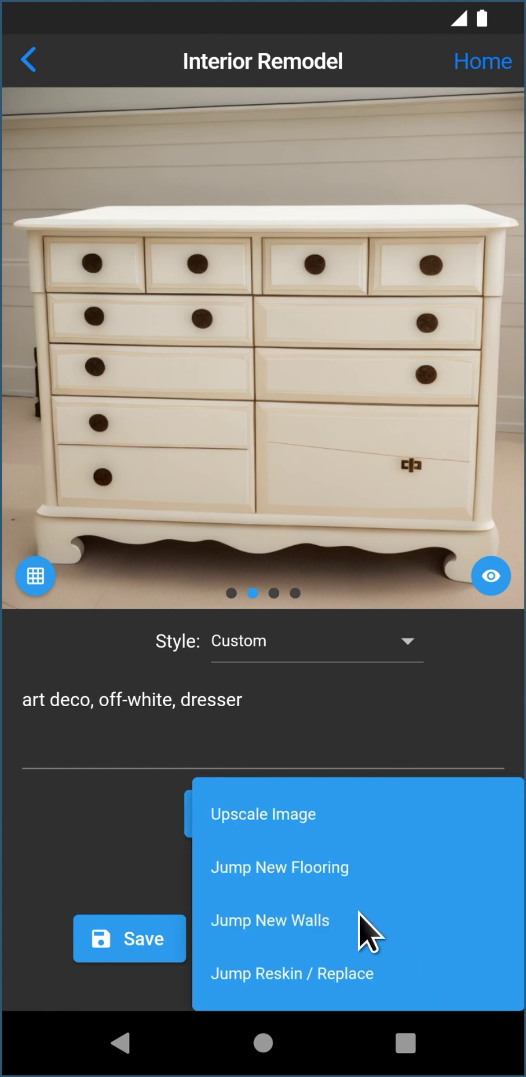
{"action": "left_click", "coordinate": [266, 979]}
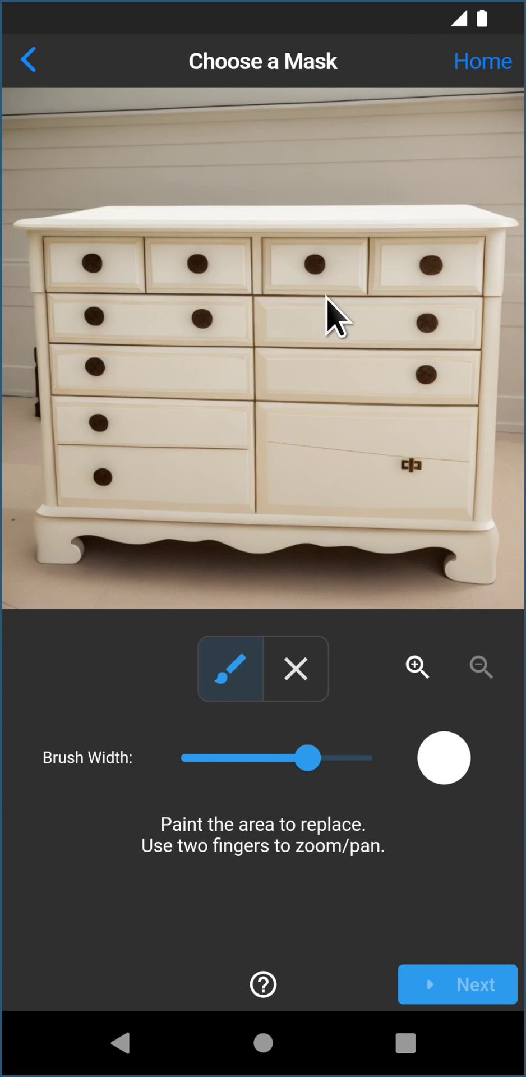
With a narrower brush, mask the dresser's two middle drawer rows and continue to Reskin mode
{"action": "left_click", "coordinate": [252, 313]}
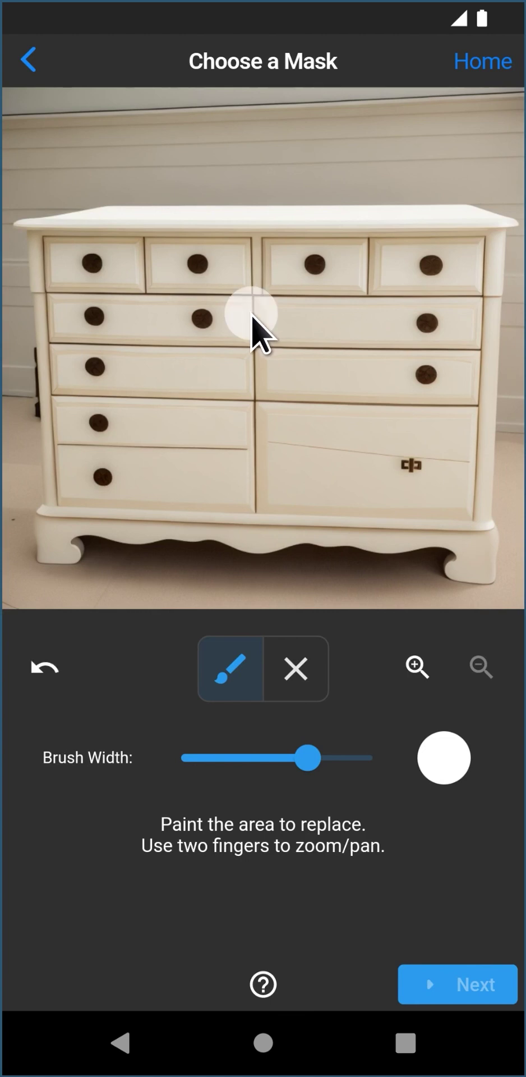
{"action": "left_click_drag", "start_coordinate": [308, 758], "coordinate": [237, 758]}
{"action": "mouse_move", "coordinate": [209, 307]}
{"action": "left_mouse_down"}
{"action": "mouse_move", "coordinate": [232, 308]}
{"action": "mouse_move", "coordinate": [103, 308]}
{"action": "mouse_move", "coordinate": [154, 341]}
{"action": "mouse_move", "coordinate": [53, 389]}
{"action": "mouse_move", "coordinate": [476, 361]}
{"action": "mouse_move", "coordinate": [457, 385]}
{"action": "mouse_move", "coordinate": [399, 365]}
{"action": "left_mouse_up"}
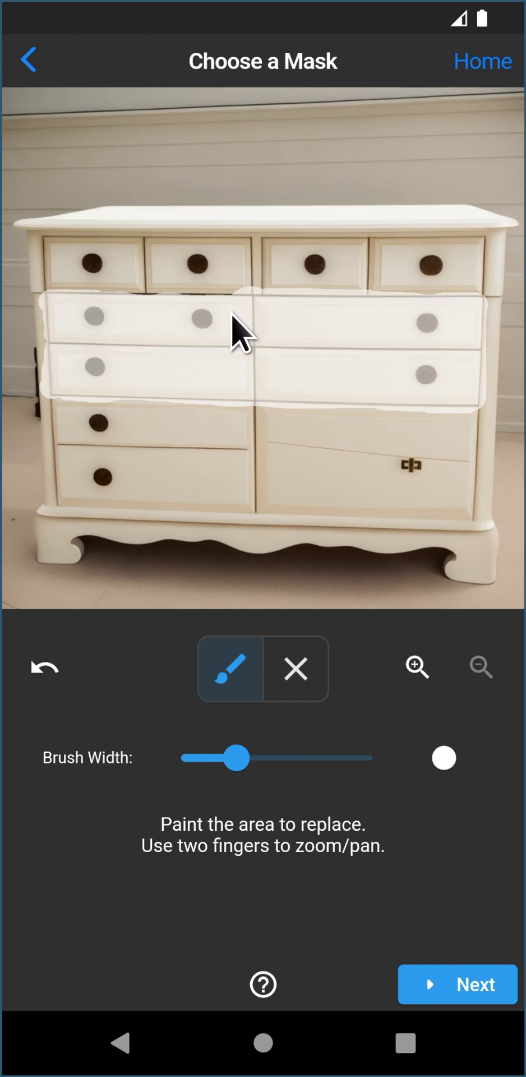
{"action": "left_click", "coordinate": [469, 989]}
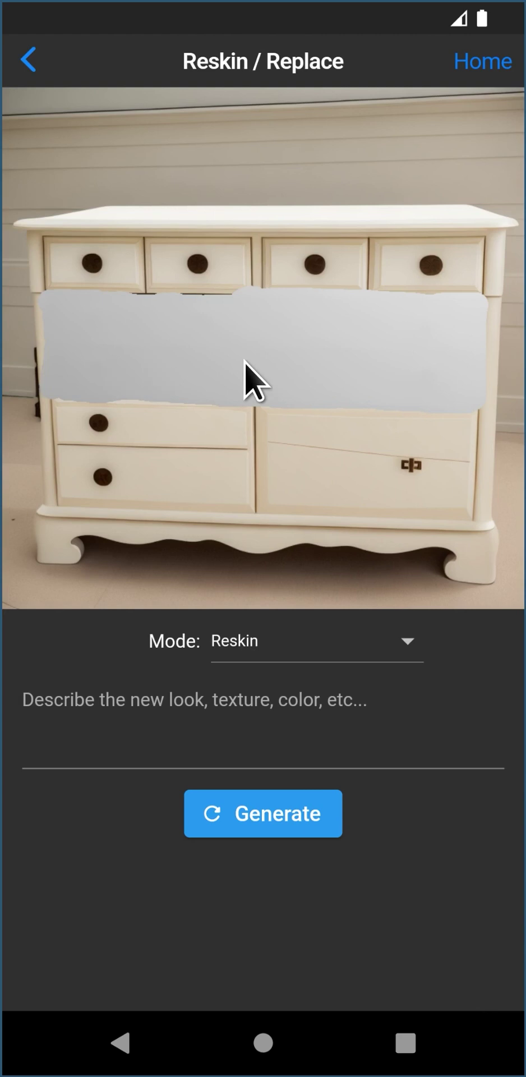
Generate a reskin of the masked drawers with the prompt 'navy blue drawers'
{"action": "left_click", "coordinate": [110, 729]}
{"action": "type", "text": "navy "}
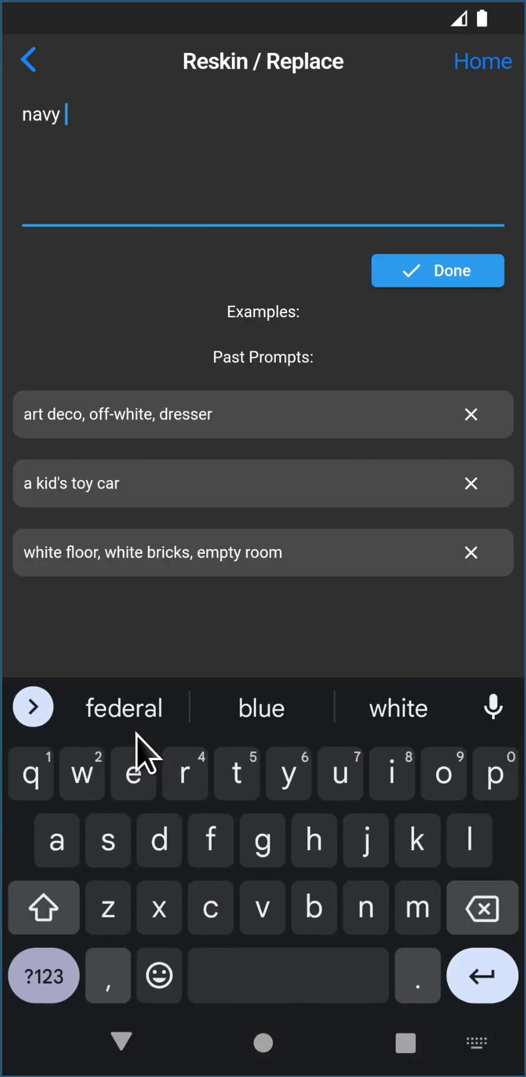
{"action": "type", "text": "blue drawers"}
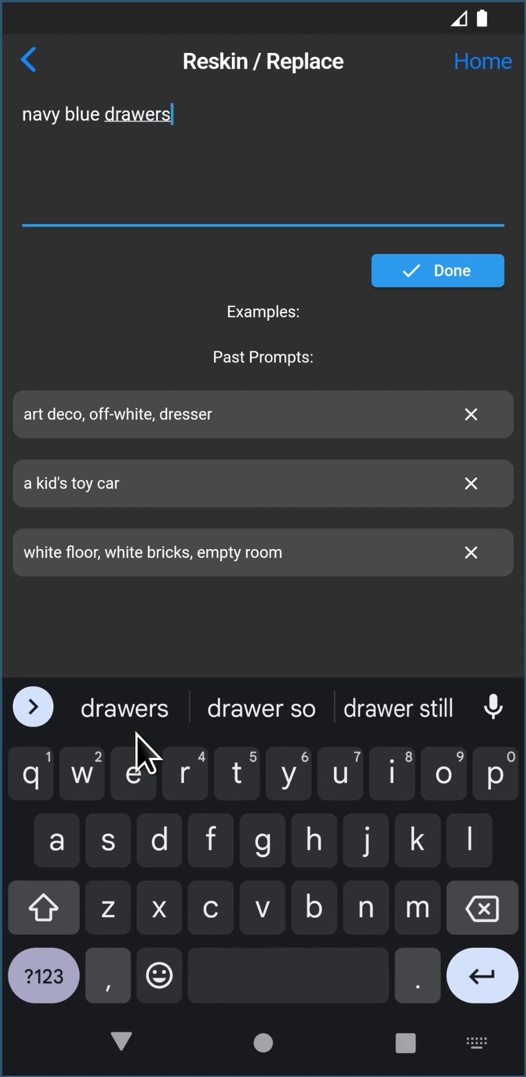
{"action": "left_click", "coordinate": [442, 271]}
{"action": "left_click", "coordinate": [277, 812]}
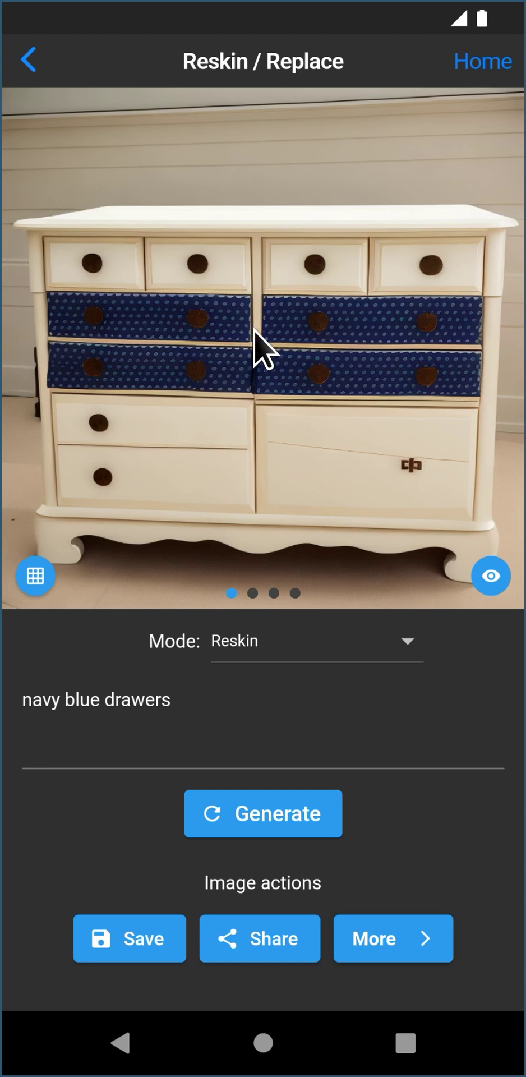
Compare the patterned navy results, return to the second one, and reopen the prompt
{"action": "left_click_drag", "start_coordinate": [376, 395], "coordinate": [199, 390]}
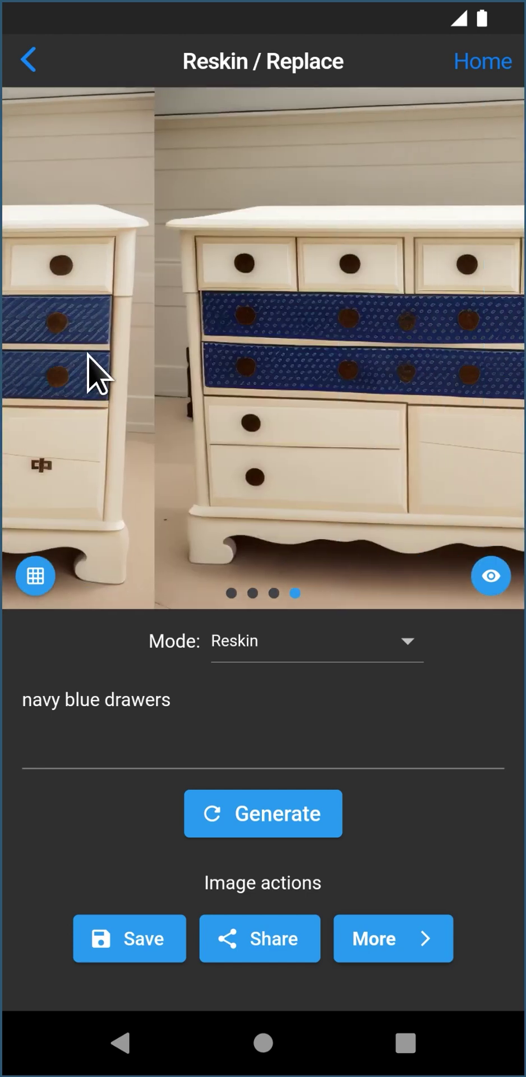
{"action": "left_click_drag", "start_coordinate": [87, 355], "coordinate": [127, 369]}
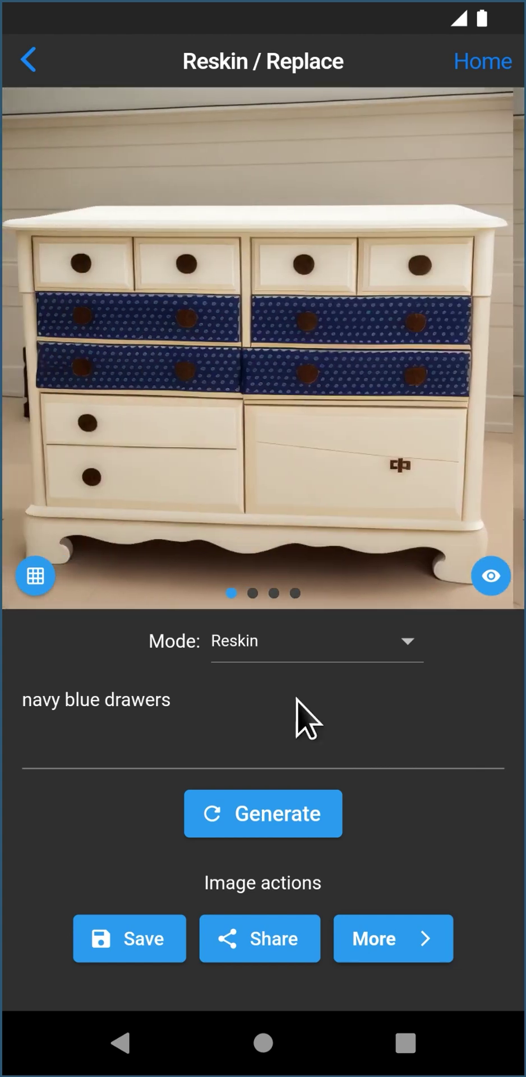
{"action": "left_click", "coordinate": [298, 700]}
Regenerate with 'navy blue drawers, flat paint' and browse to the fourth, solid-navy result
{"action": "type", "text": ", flat paint"}
{"action": "left_click", "coordinate": [453, 283]}
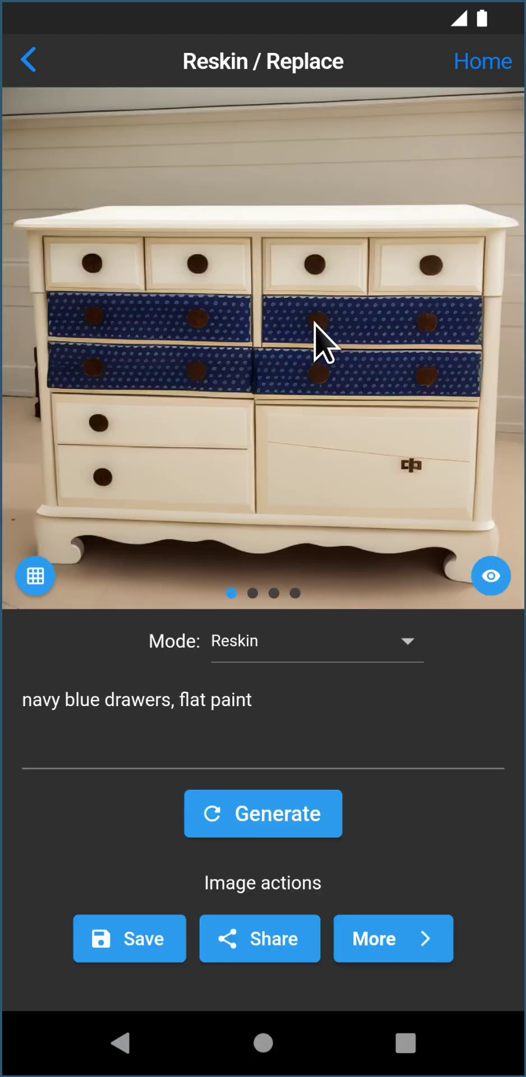
{"action": "left_click", "coordinate": [277, 812]}
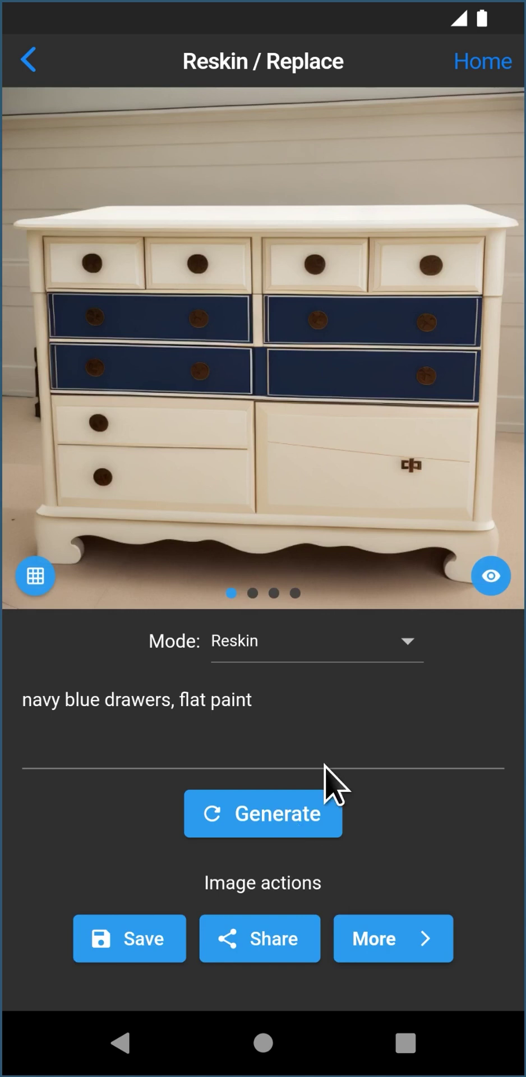
{"action": "left_click_drag", "start_coordinate": [380, 405], "coordinate": [73, 443]}
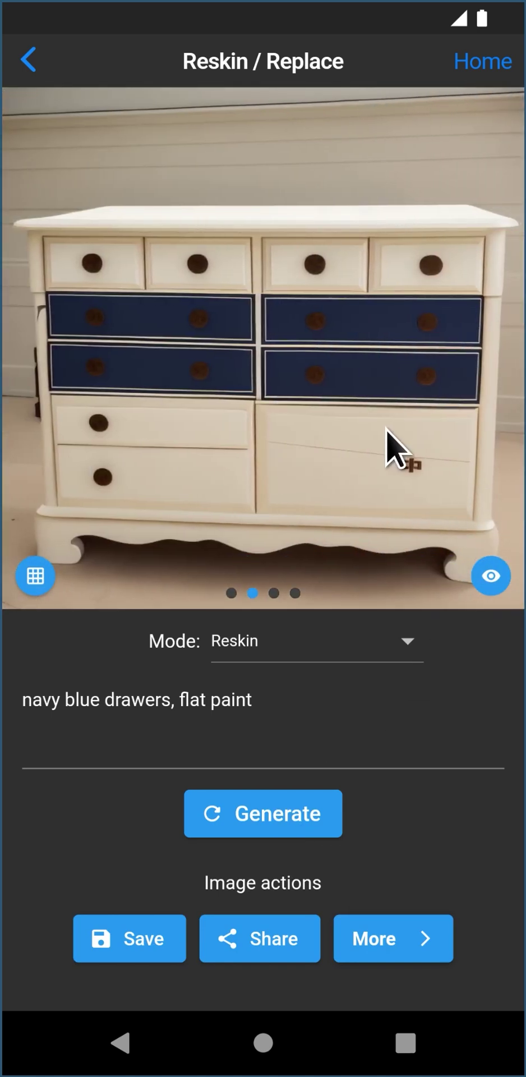
{"action": "left_click_drag", "start_coordinate": [387, 444], "coordinate": [79, 473]}
{"action": "left_click_drag", "start_coordinate": [272, 464], "coordinate": [81, 469]}
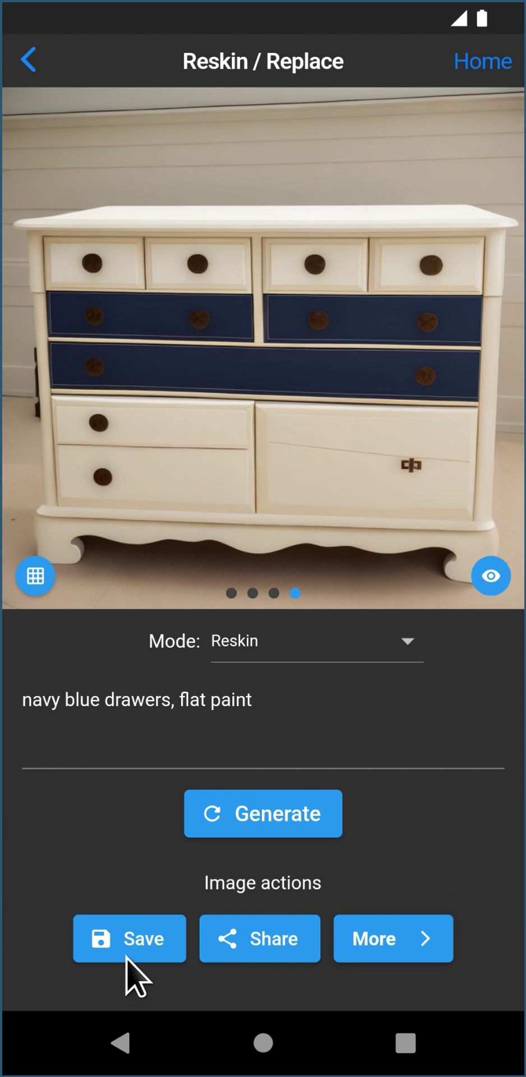
Save the flat navy drawer render and upscale it
{"action": "left_click", "coordinate": [133, 938]}
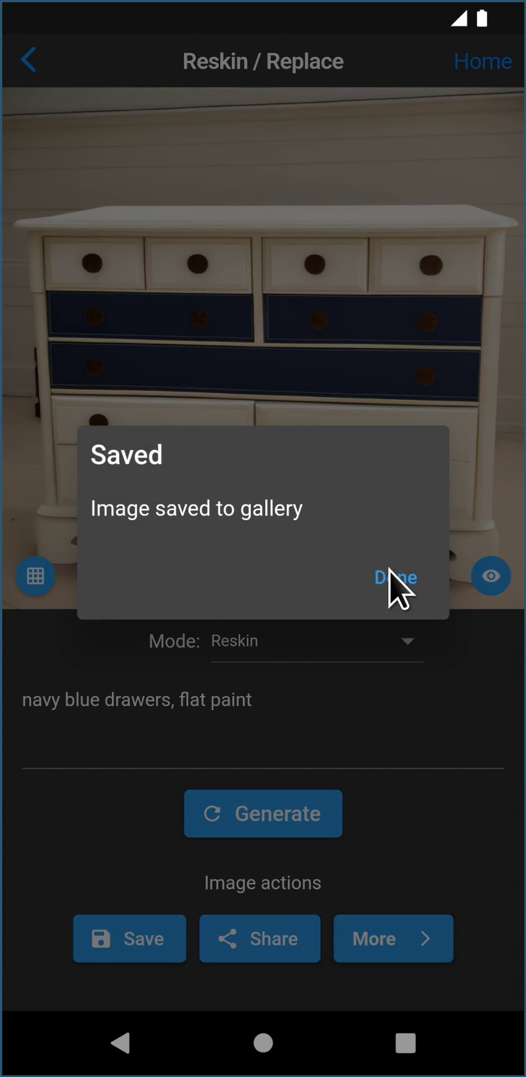
{"action": "left_click", "coordinate": [392, 577]}
{"action": "left_click", "coordinate": [406, 949]}
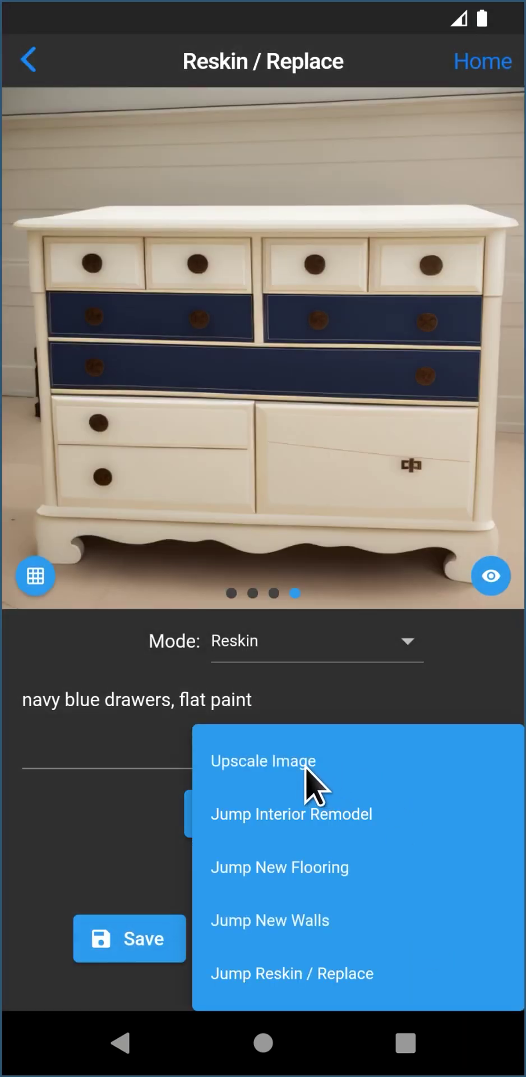
{"action": "left_click", "coordinate": [295, 768]}
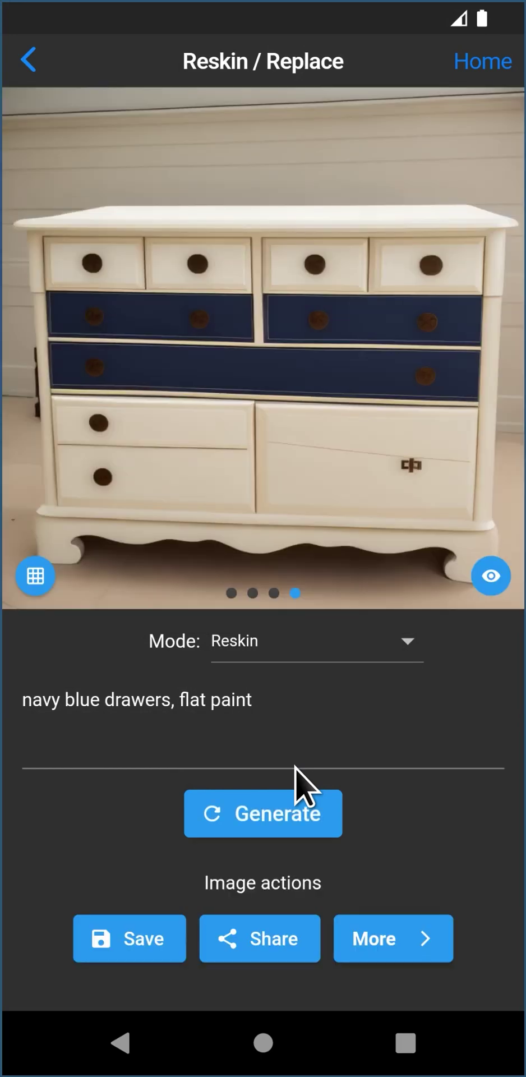
Save the upscaled copy, then leave Remodel AI for the phone's app list
{"action": "left_click", "coordinate": [139, 937]}
{"action": "left_click", "coordinate": [398, 577]}
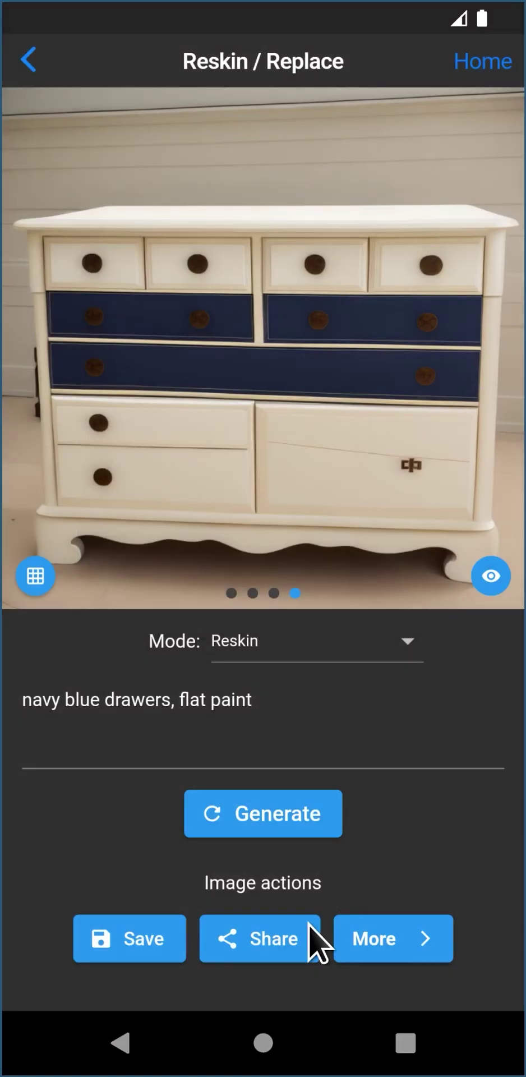
{"action": "left_click", "coordinate": [263, 1045]}
{"action": "left_click_drag", "start_coordinate": [301, 561], "coordinate": [300, 372]}
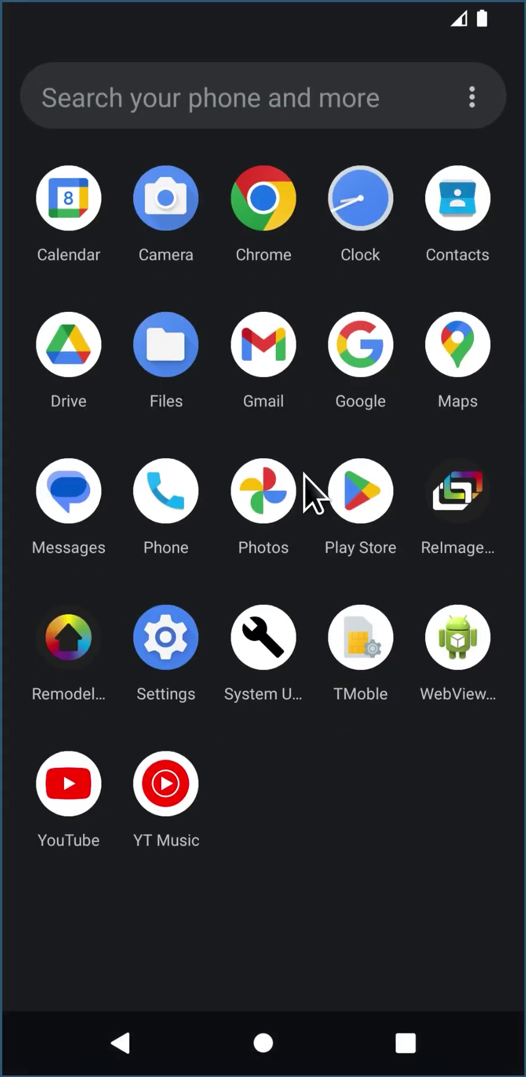
Open the original orange dresser photo in Google Photos' Pictures album
{"action": "left_click", "coordinate": [299, 540]}
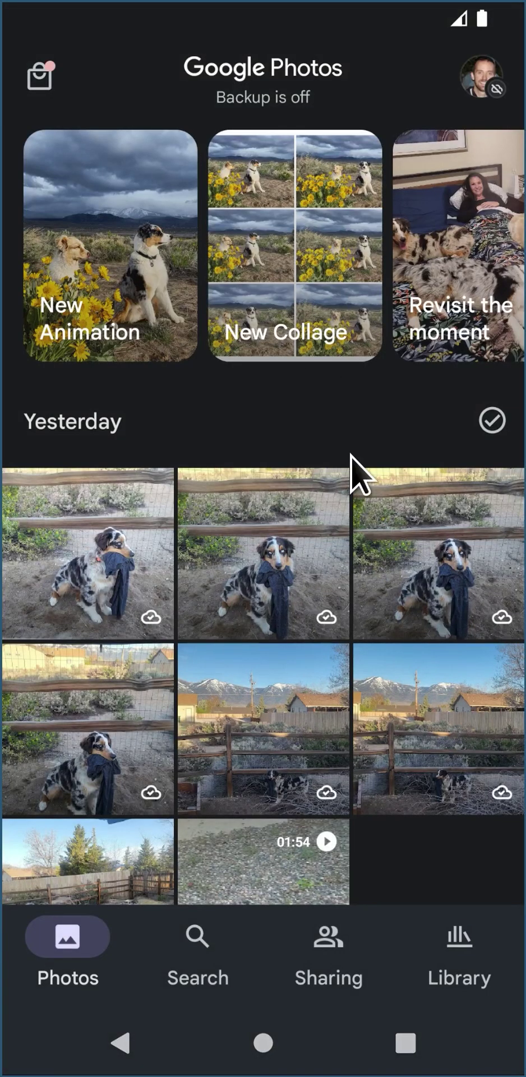
{"action": "left_click", "coordinate": [456, 961]}
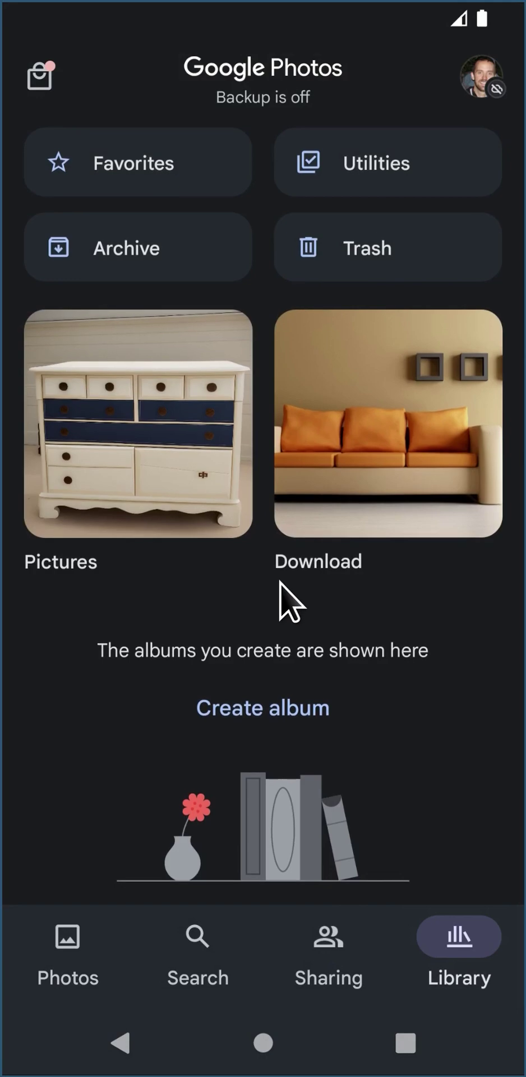
{"action": "left_click", "coordinate": [195, 510]}
{"action": "left_click", "coordinate": [138, 462]}
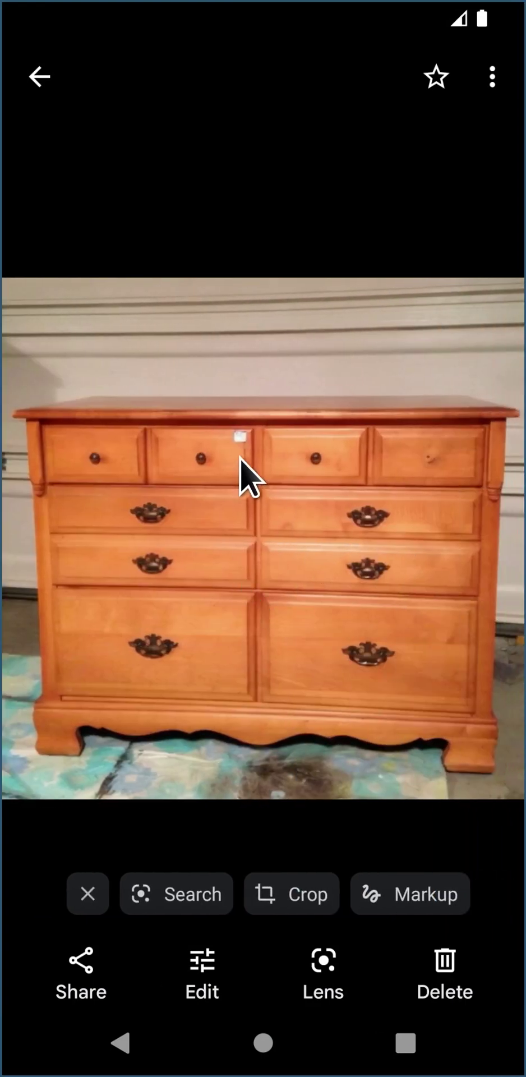
Swipe through the off-white and navy-drawer dresser renders
{"action": "left_click_drag", "start_coordinate": [240, 458], "coordinate": [315, 595]}
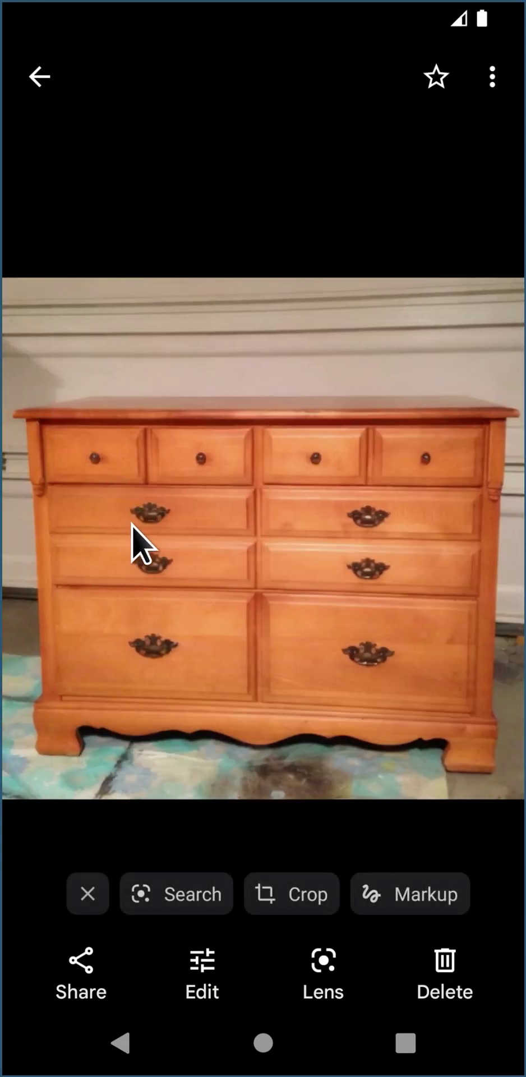
{"action": "left_click_drag", "start_coordinate": [132, 525], "coordinate": [442, 527]}
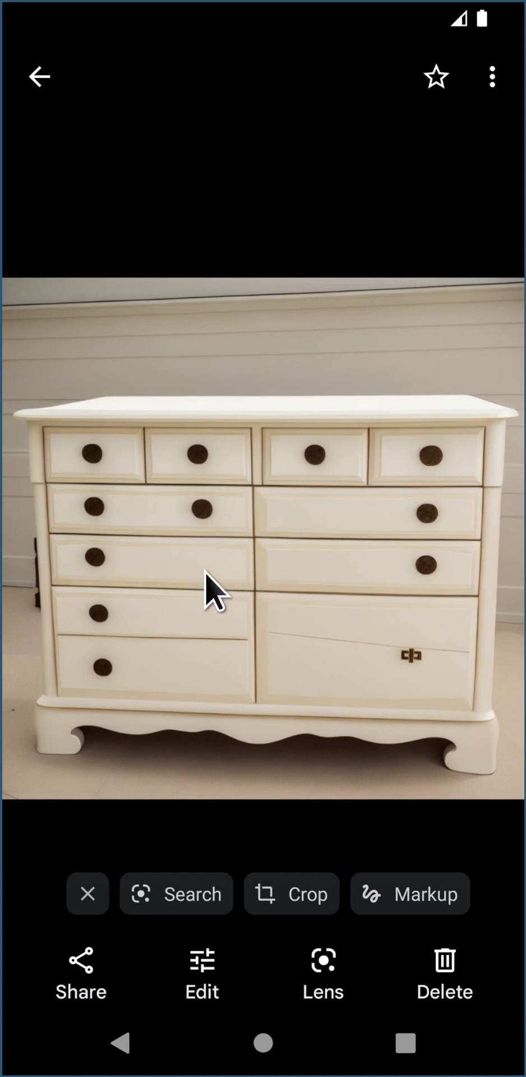
{"action": "left_click_drag", "start_coordinate": [209, 589], "coordinate": [481, 594]}
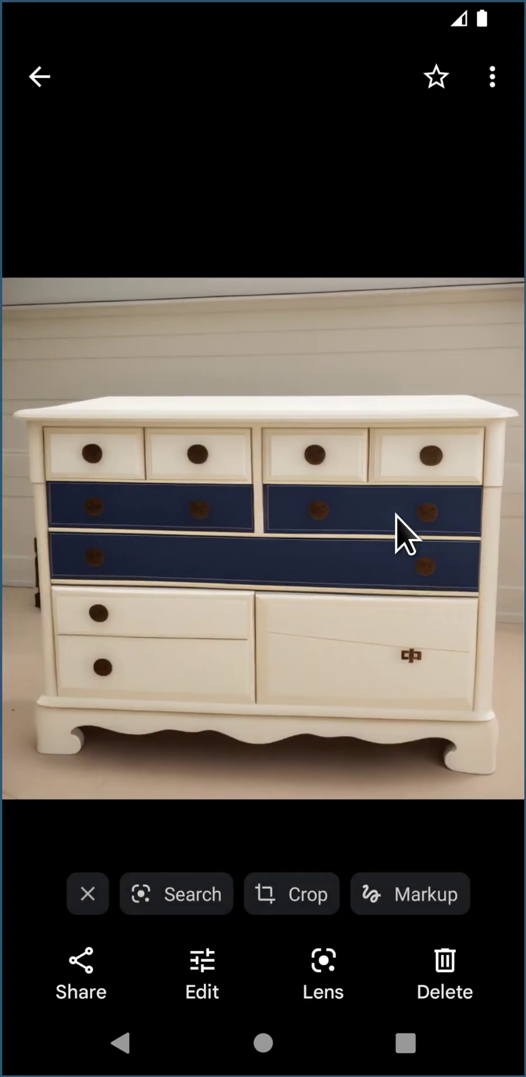
{"action": "left_click_drag", "start_coordinate": [192, 615], "coordinate": [500, 611]}
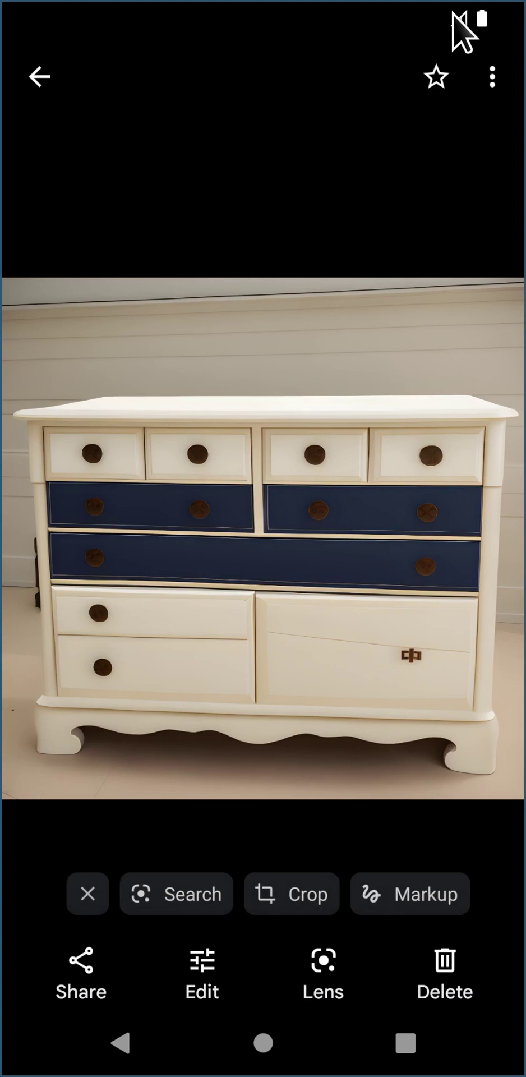